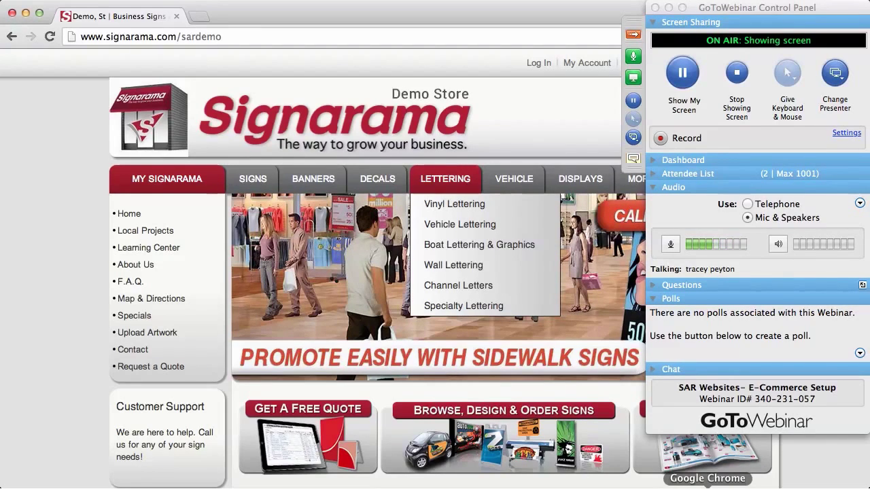
Step: Show the GoToWebinar attendee list, then collapse the control panel to reveal the demo store page
{"action": "left_click", "coordinate": [709, 173]}
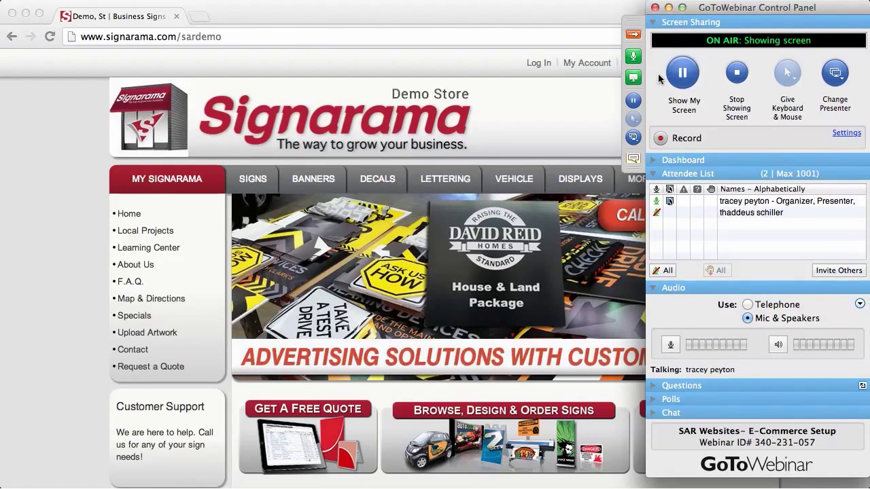
{"action": "left_click", "coordinate": [632, 35]}
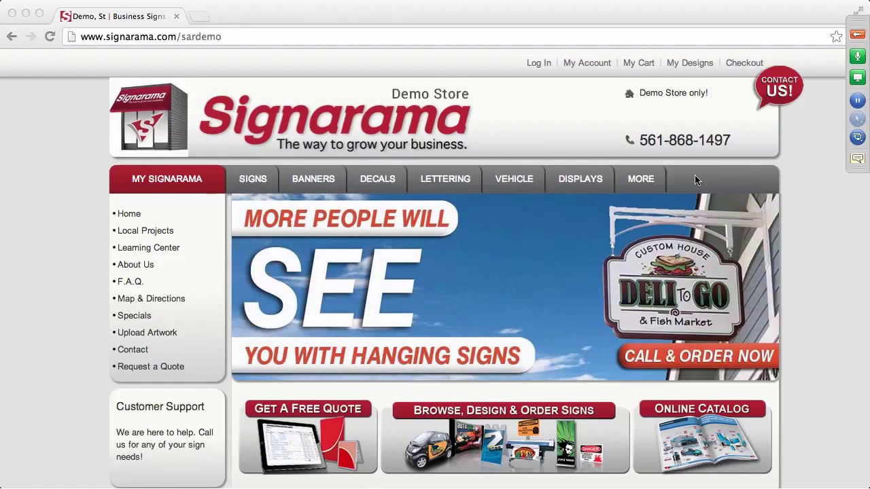
{"action": "scroll", "coordinate": [694, 179], "scroll_direction": "down", "scroll_amount": 5}
{"action": "scroll", "coordinate": [694, 179], "scroll_direction": "down", "scroll_amount": 2}
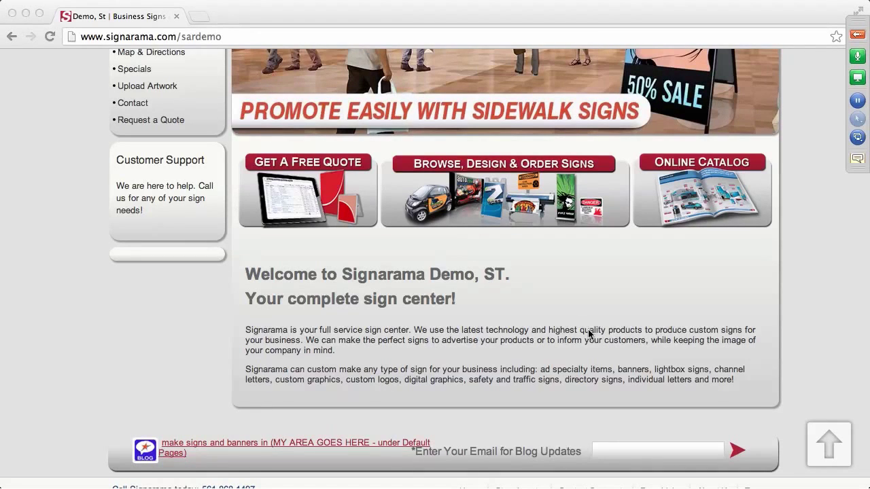
{"action": "scroll", "coordinate": [589, 333], "scroll_direction": "up", "scroll_amount": 3}
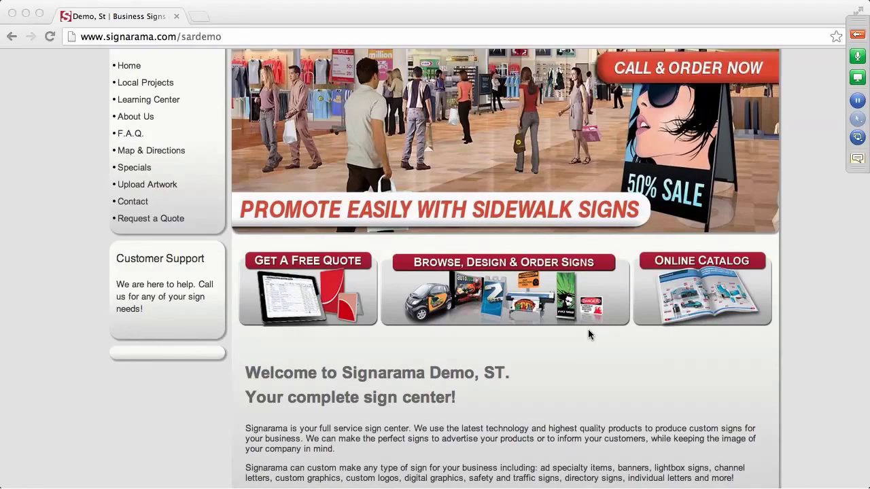
{"action": "scroll", "coordinate": [587, 329], "scroll_direction": "up", "scroll_amount": 4}
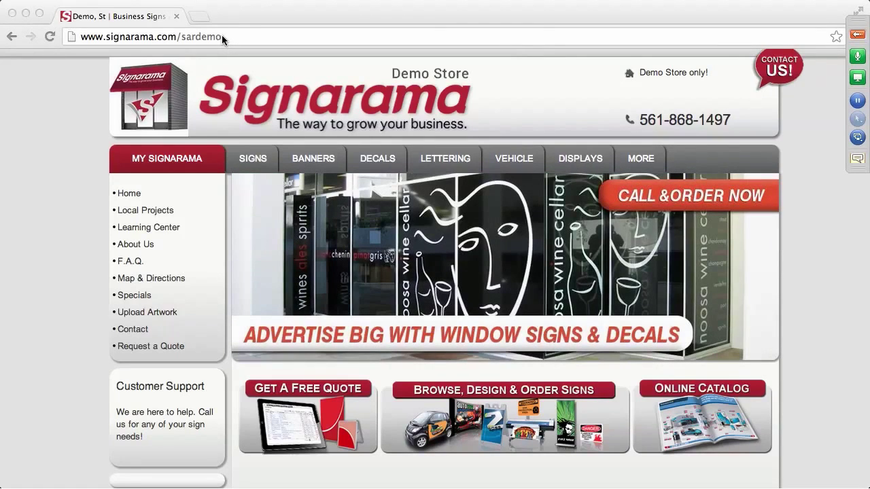
Step: Append /manage to the store's web address and go to the management page
{"action": "left_click", "coordinate": [222, 37]}
{"action": "left_click", "coordinate": [222, 37]}
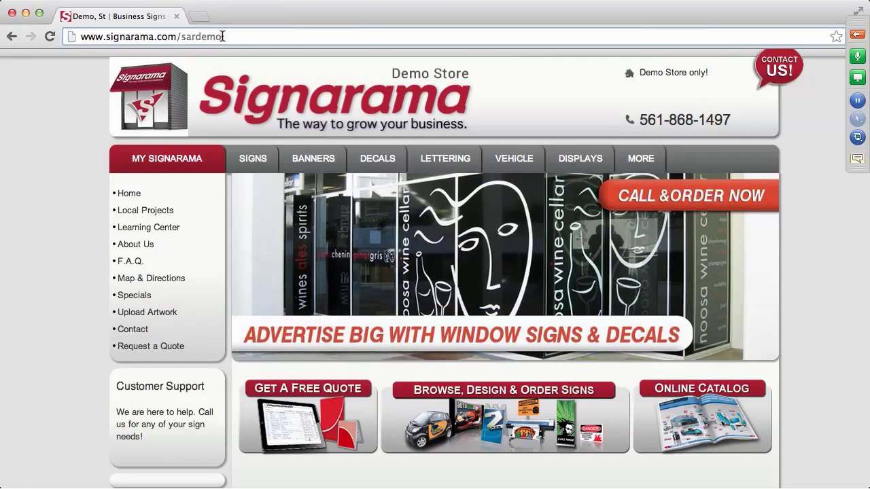
{"action": "type", "text": "/manage"}
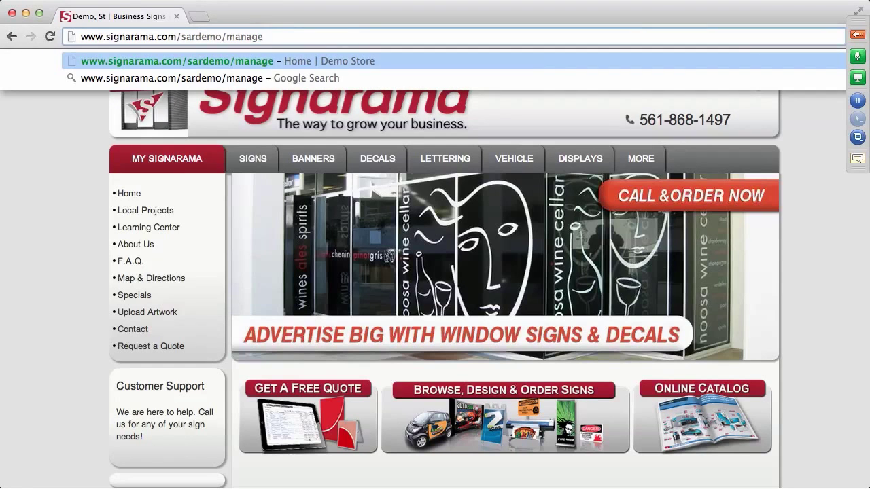
{"action": "key", "text": "Return"}
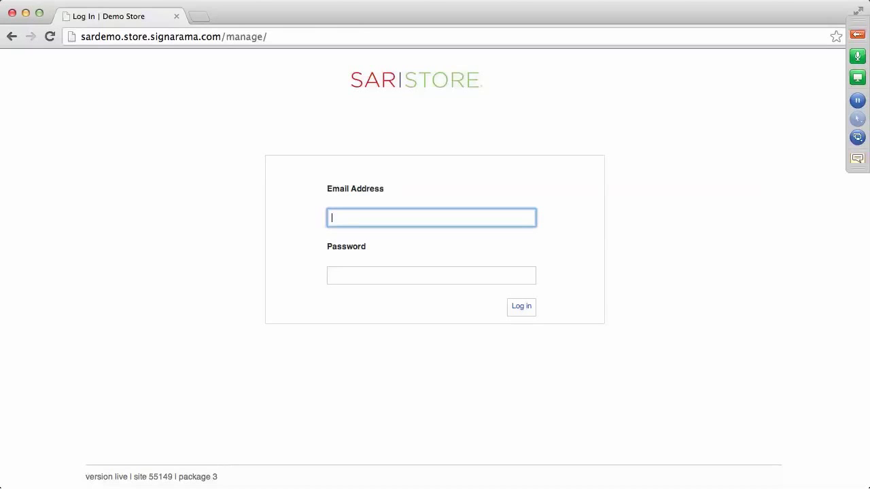
Step: Log in with the saved admin email address and the account password
{"action": "type", "text": "traceyrock"}
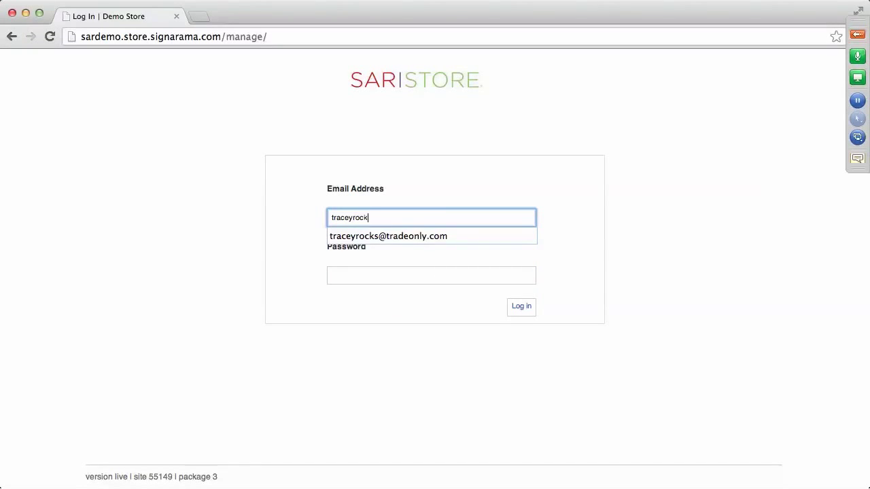
{"action": "key", "text": "Down"}
{"action": "key", "text": "Return"}
{"action": "key", "text": "Tab"}
{"action": "type", "text": "********"}
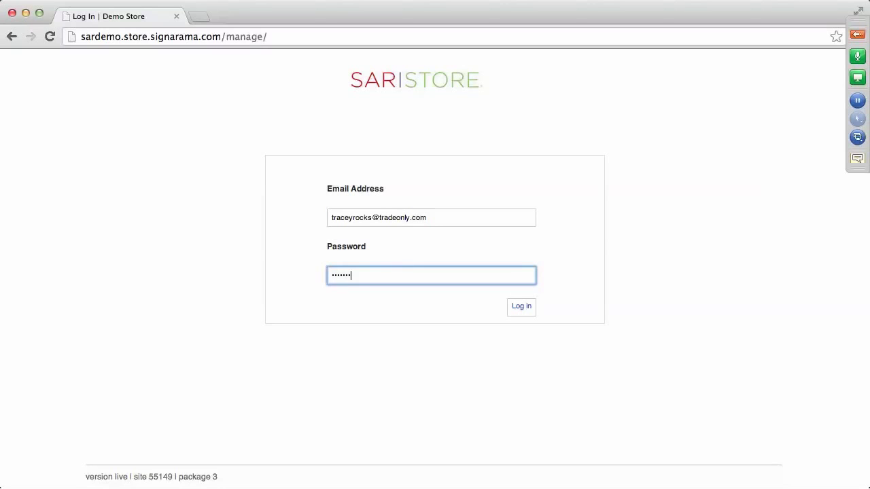
{"action": "key", "text": "Return"}
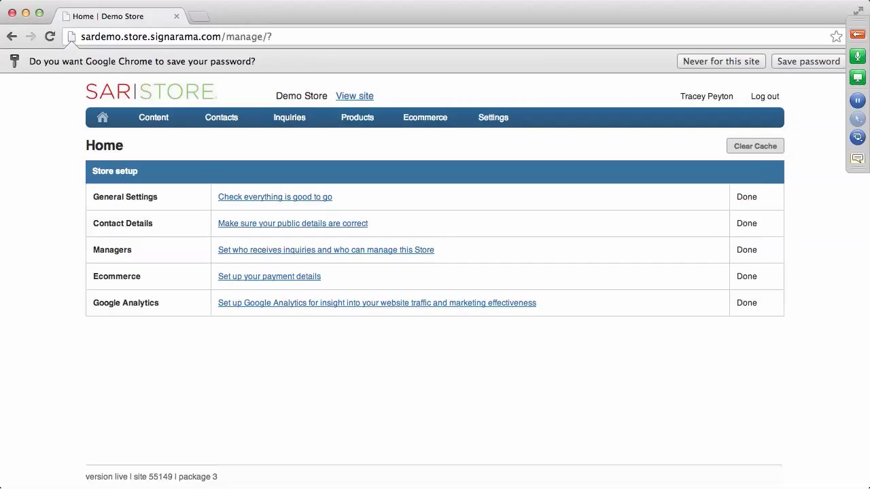
{"action": "left_click", "coordinate": [103, 121]}
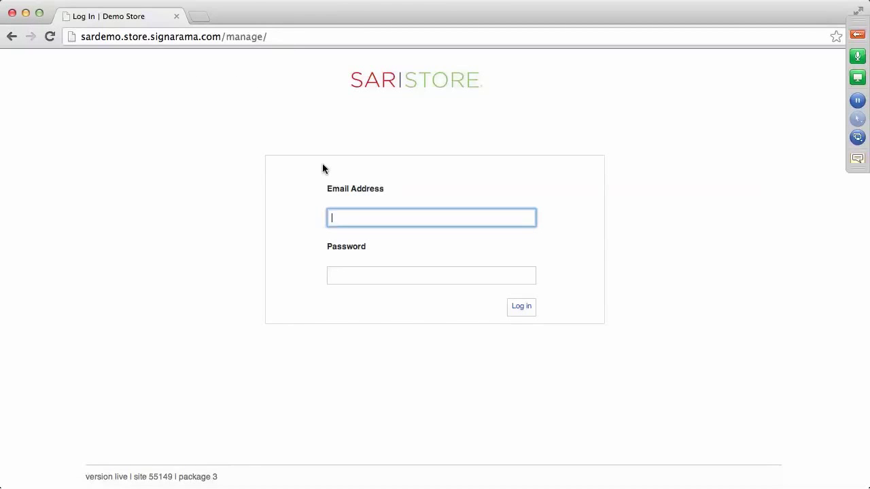
{"action": "type", "text": "tracey"}
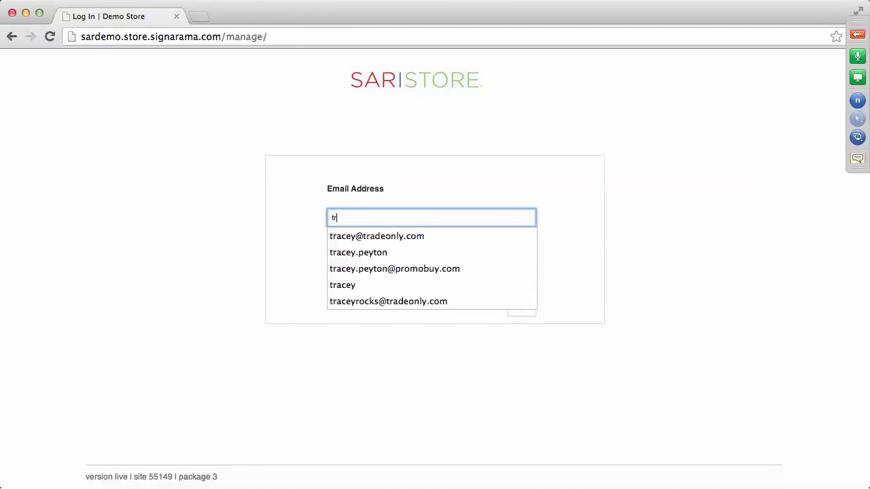
{"action": "key", "text": "Down"}
{"action": "key", "text": "Down"}
{"action": "key", "text": "Down"}
{"action": "key", "text": "Down"}
{"action": "key", "text": "Down"}
{"action": "key", "text": "Return"}
{"action": "key", "text": "Tab"}
{"action": "type", "text": "********"}
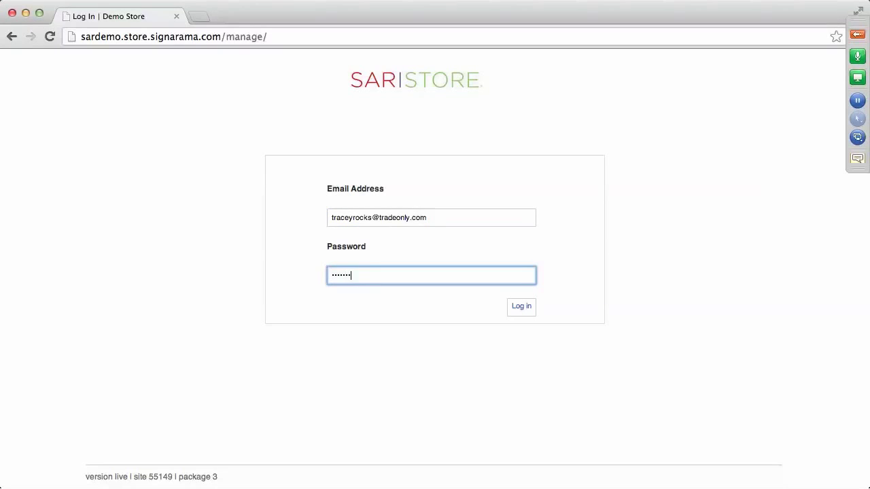
{"action": "key", "text": "Return"}
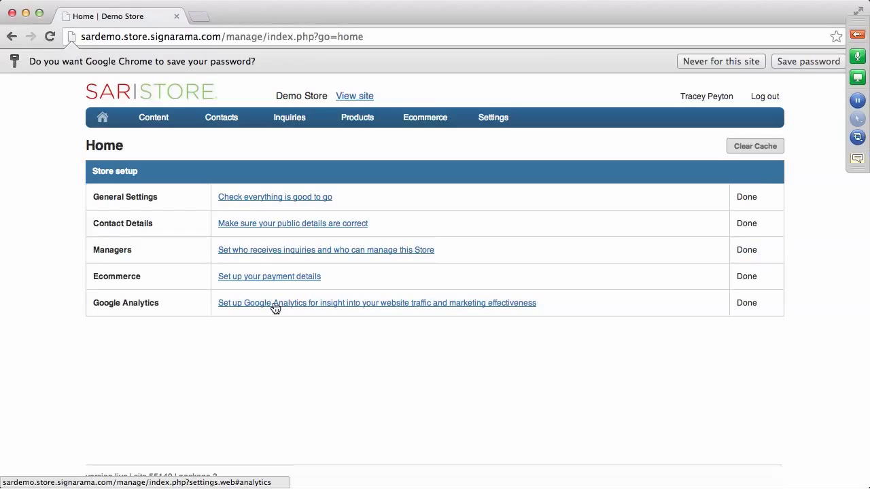
Step: Open General Settings via its 'Check everything is good to go' link on the dashboard
{"action": "left_click", "coordinate": [308, 198]}
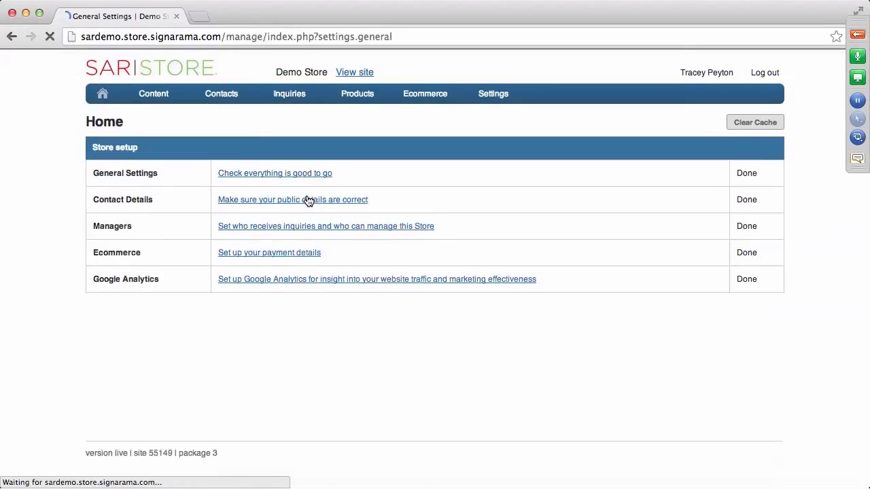
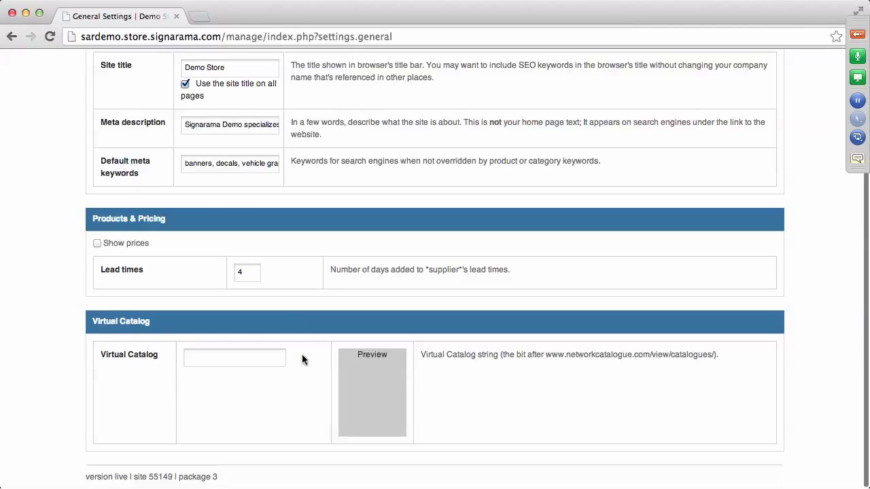
Step: Turn on Show prices under Products & Pricing, revealing the 0% price margin above Lead times
{"action": "scroll", "coordinate": [302, 354], "scroll_direction": "up", "scroll_amount": 4}
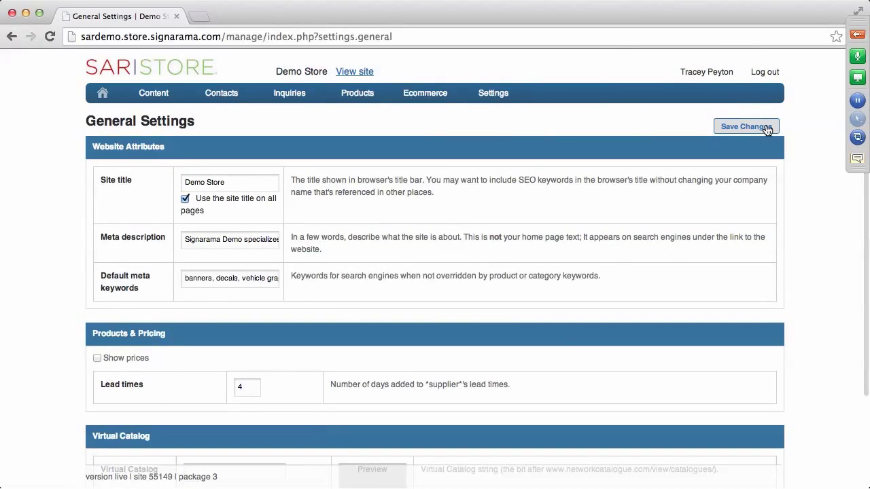
{"action": "left_click", "coordinate": [97, 358]}
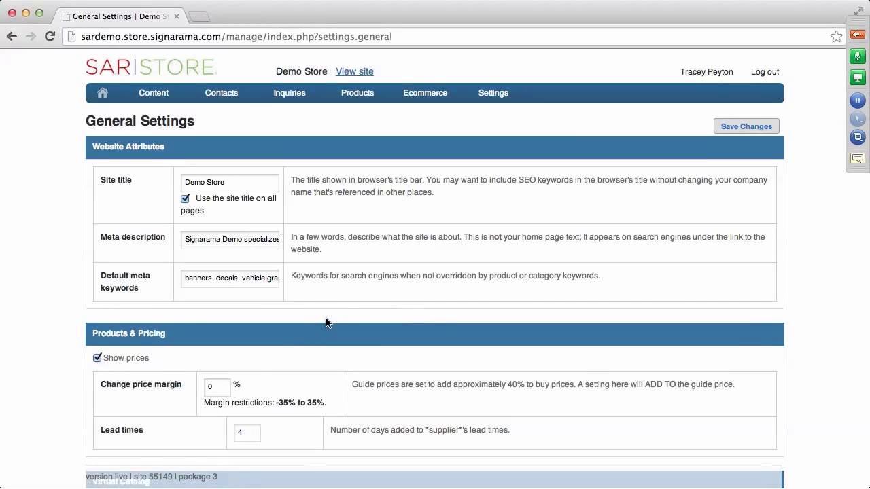
{"action": "scroll", "coordinate": [324, 322], "scroll_direction": "down", "scroll_amount": 3}
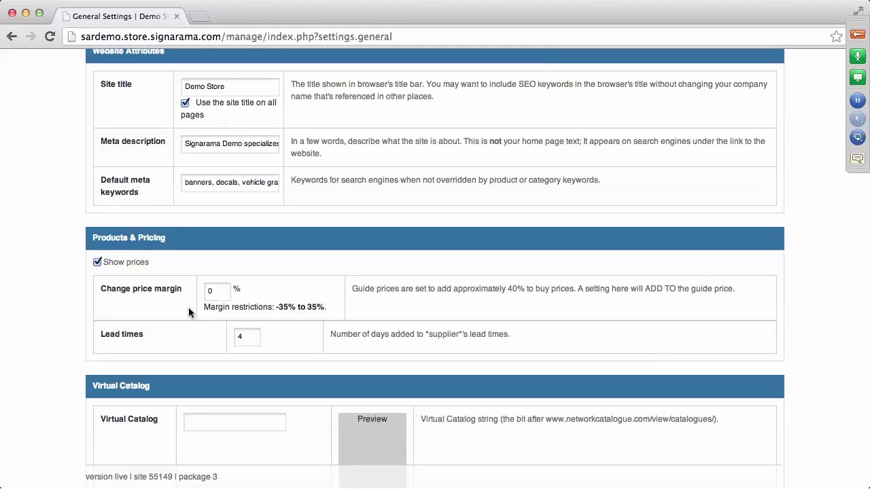
{"action": "scroll", "coordinate": [189, 312], "scroll_direction": "up", "scroll_amount": 3}
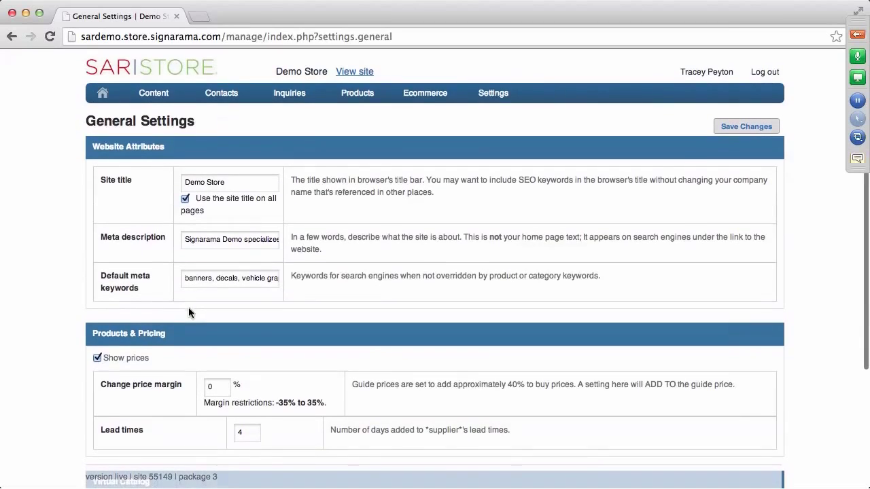
Step: Save the price display setting and return to the Home page's Store setup checklist
{"action": "left_click", "coordinate": [752, 131]}
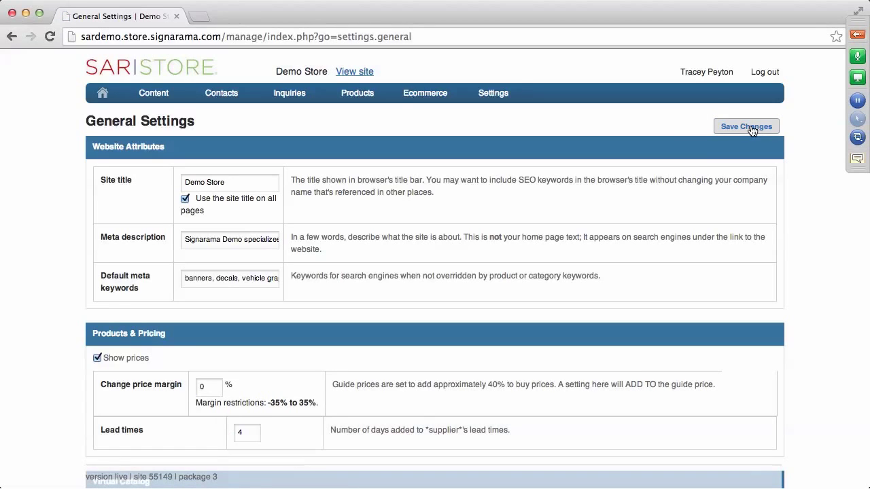
{"action": "left_click", "coordinate": [104, 95]}
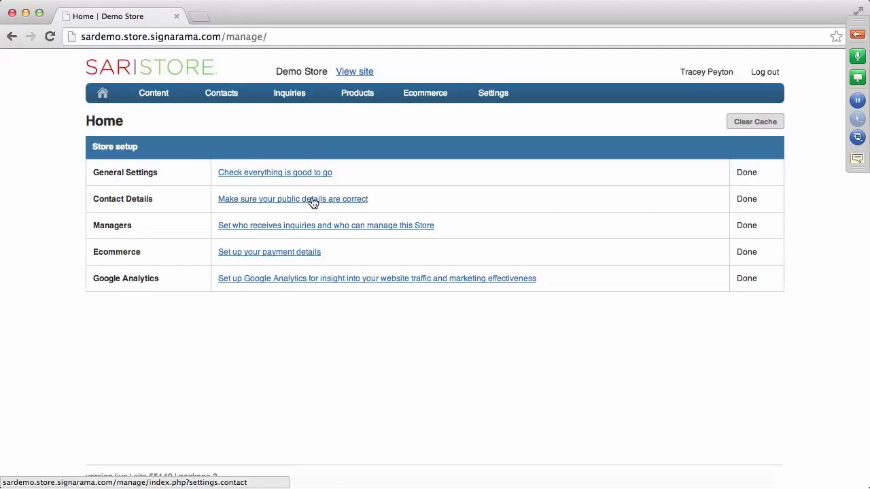
{"action": "left_click", "coordinate": [312, 199]}
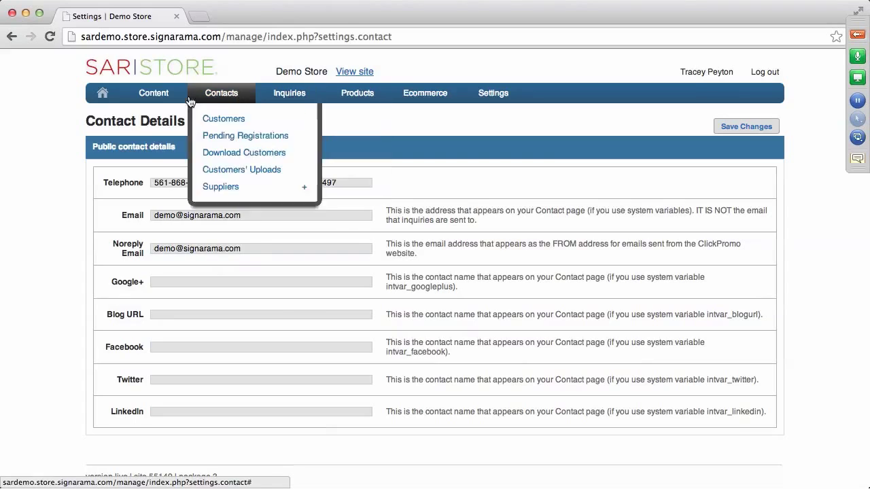
{"action": "left_click", "coordinate": [103, 94]}
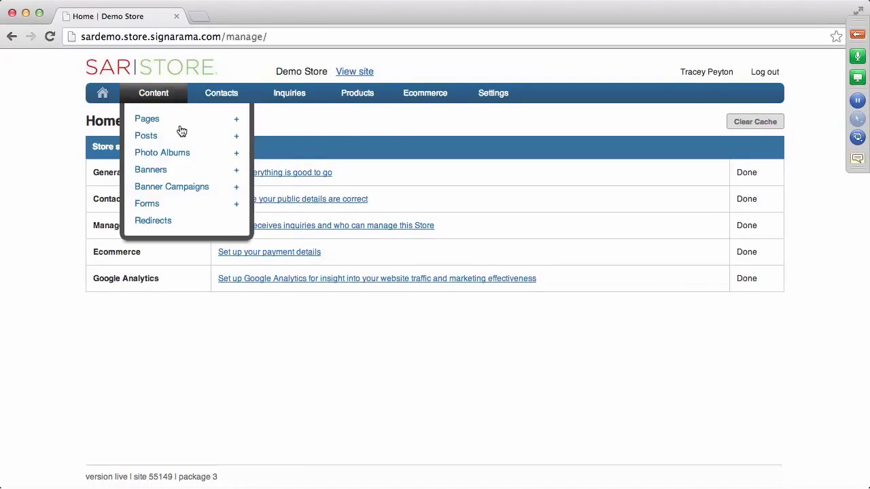
Step: Open Managers to review each manager's Manage, Inquiries and Orders permissions
{"action": "left_click", "coordinate": [305, 228]}
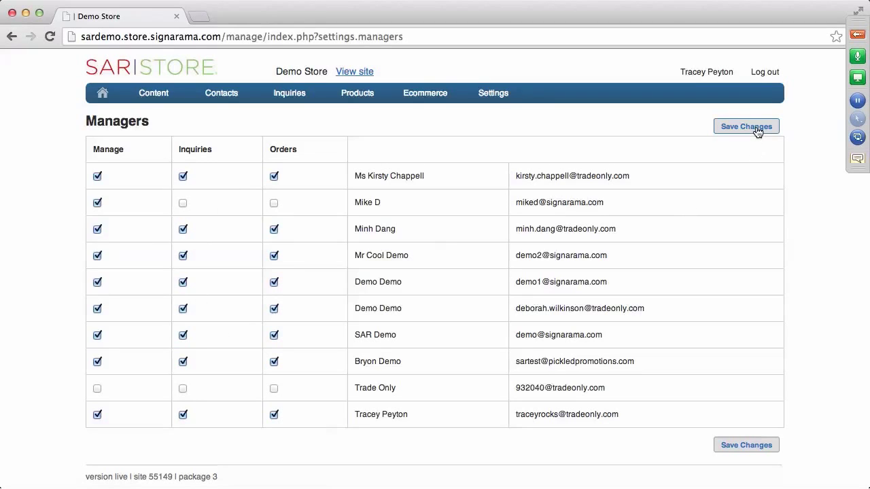
Step: Go home and open Google Analytics setup, showing the tracking code and sitemap/xml string
{"action": "left_click", "coordinate": [101, 94]}
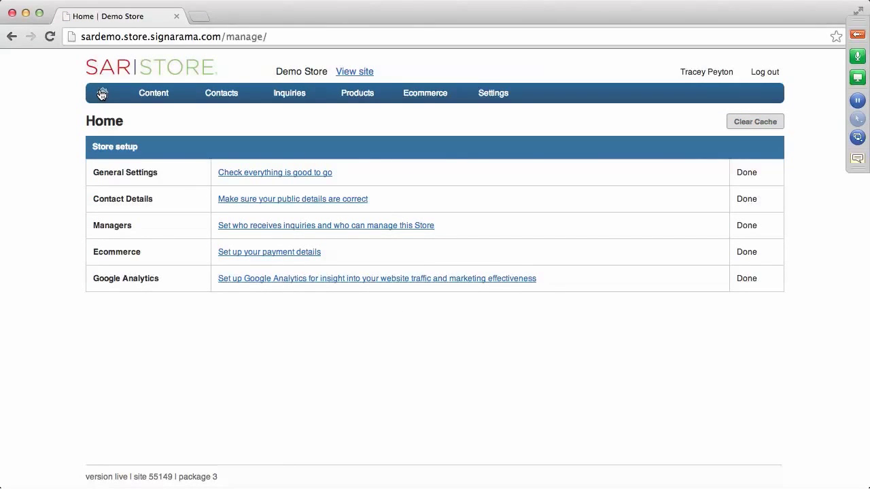
{"action": "left_click", "coordinate": [265, 280]}
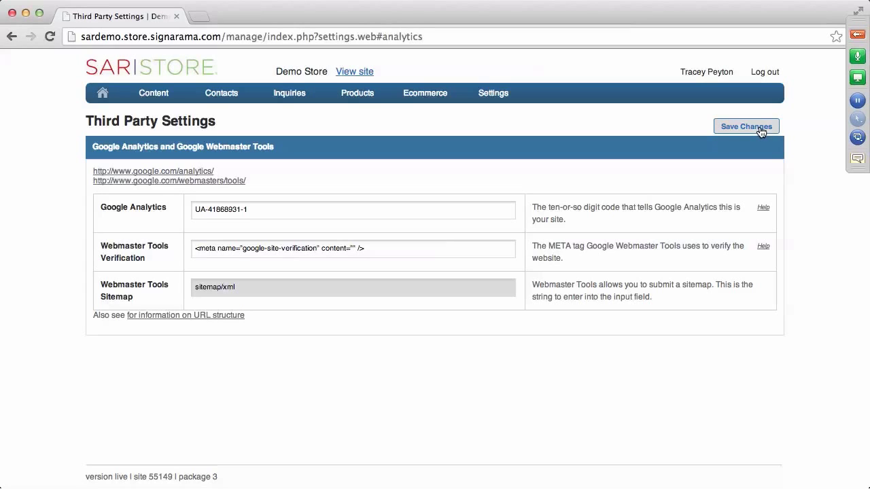
Step: Return to the Home page showing all five Store setup checklist items marked Done
{"action": "left_click", "coordinate": [102, 95]}
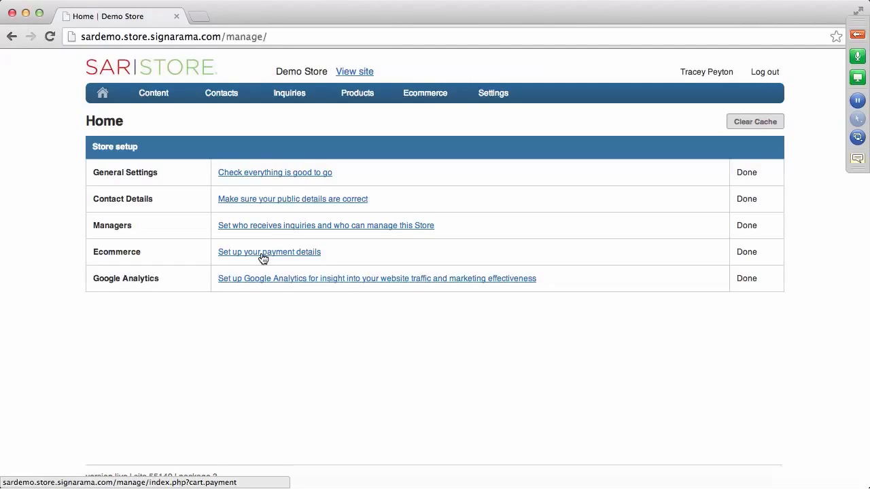
{"action": "mouse_move", "coordinate": [422, 98]}
Step: In Ecommerce Settings, untick Credit Card, leaving On Account and Pay on Collection enabled
{"action": "left_click", "coordinate": [275, 258]}
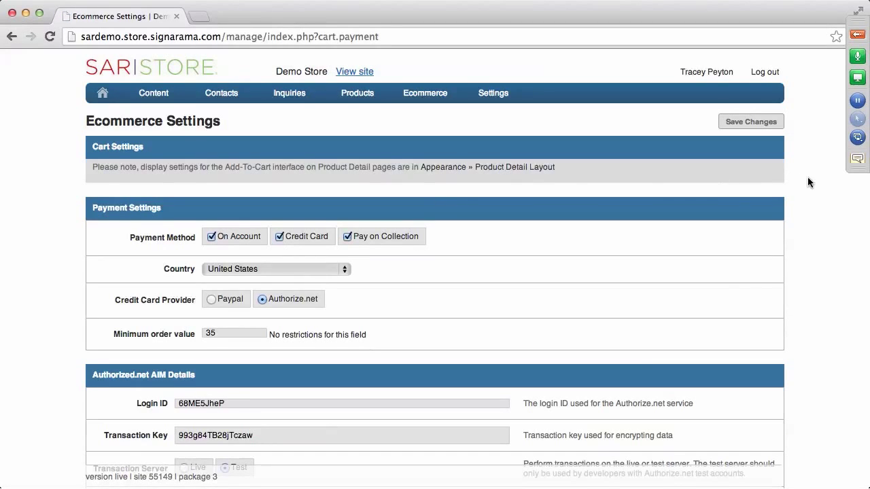
{"action": "scroll", "coordinate": [807, 179], "scroll_direction": "down", "scroll_amount": 1}
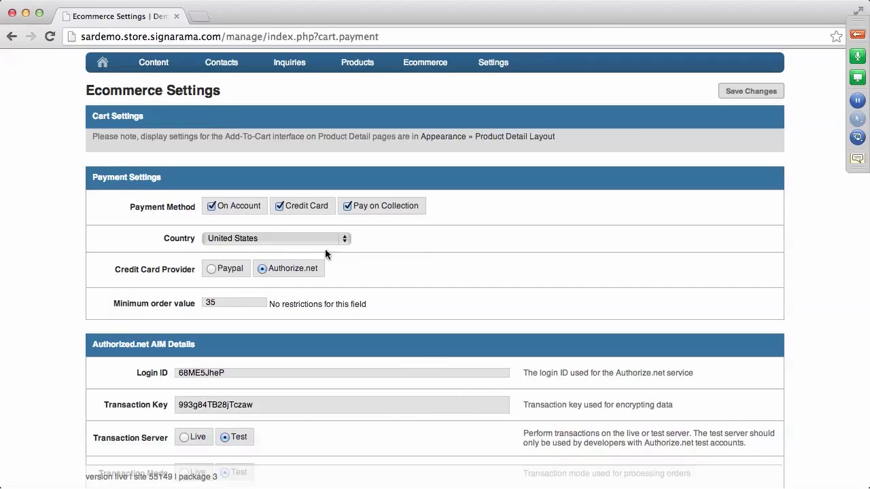
{"action": "left_click", "coordinate": [278, 207]}
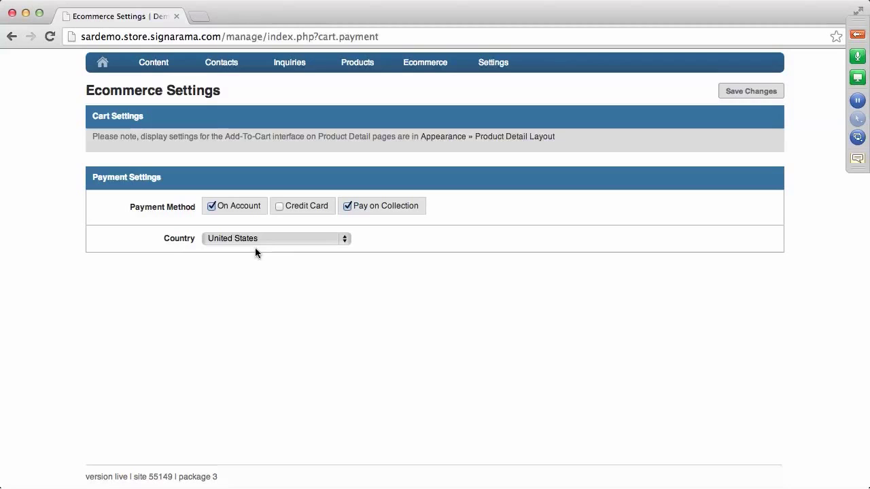
Step: Re-enable Credit Card and review the Authorize.net AIM details set to Test and Capture
{"action": "left_click", "coordinate": [279, 206]}
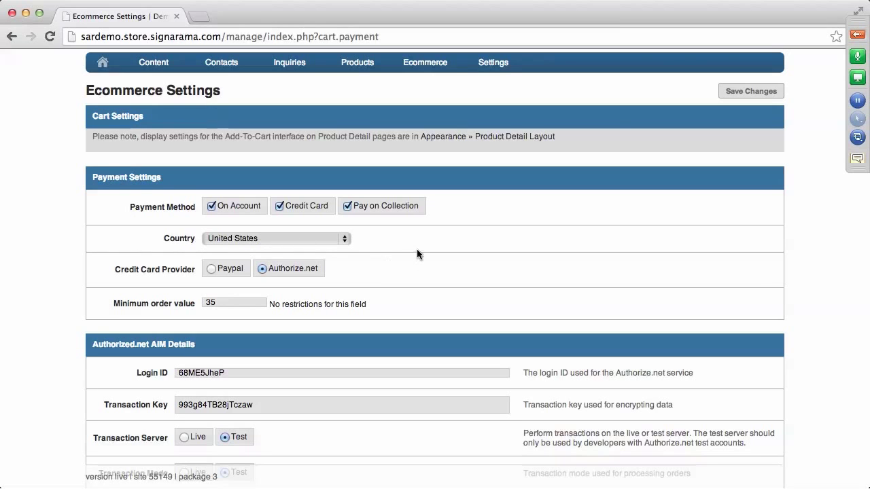
{"action": "scroll", "coordinate": [417, 250], "scroll_direction": "down", "scroll_amount": 3}
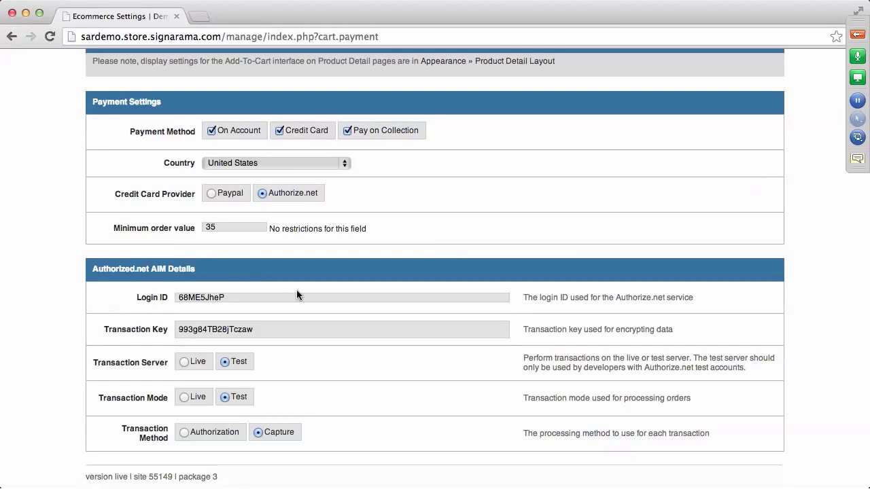
Step: Save the payment settings with all three methods, Authorize.net provider and 35 minimum order
{"action": "scroll", "coordinate": [297, 292], "scroll_direction": "up", "scroll_amount": 3}
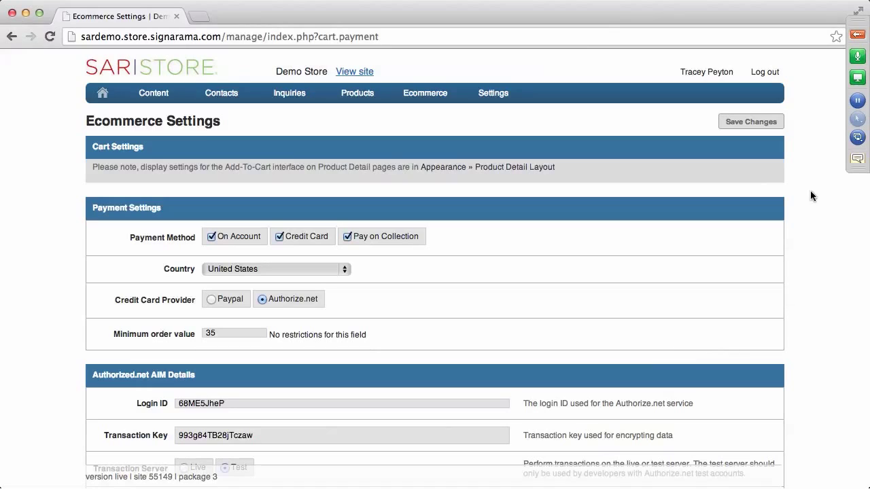
{"action": "left_click", "coordinate": [766, 124]}
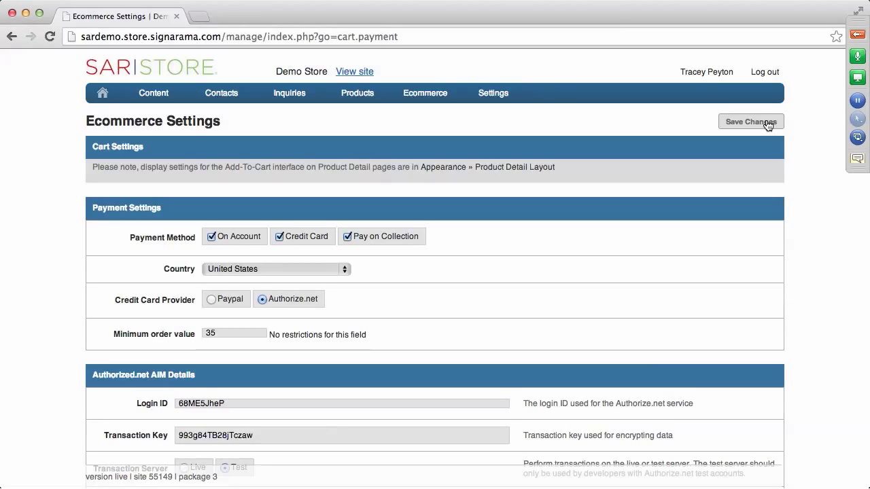
{"action": "mouse_move", "coordinate": [438, 95]}
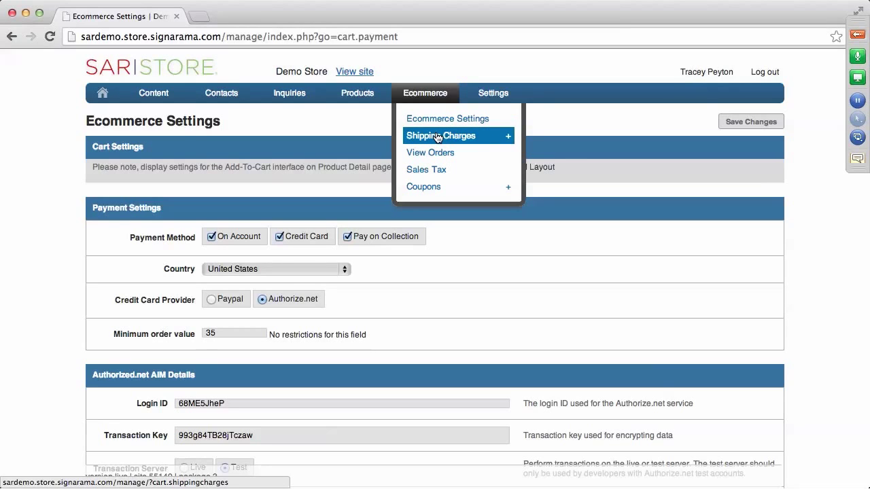
Step: Go to Shipping Charges, listing the Local Store Pickup charge, and start a new charge
{"action": "left_click", "coordinate": [438, 137]}
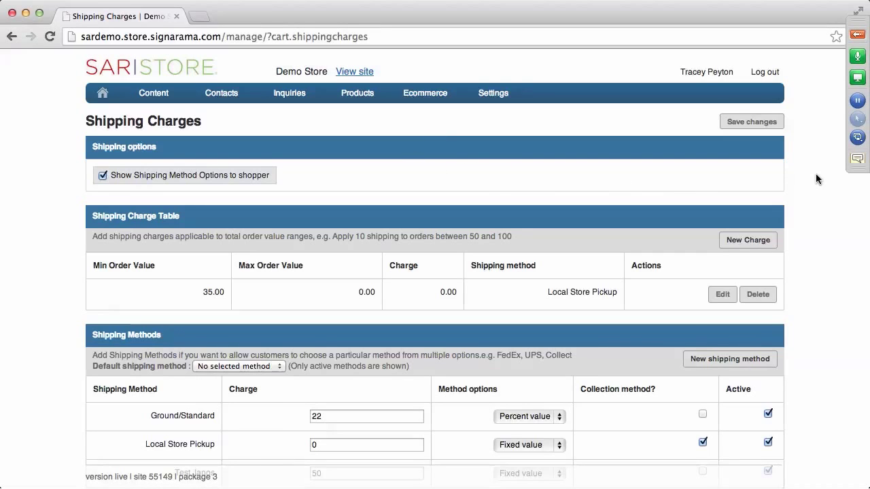
{"action": "scroll", "coordinate": [817, 178], "scroll_direction": "down", "scroll_amount": 2}
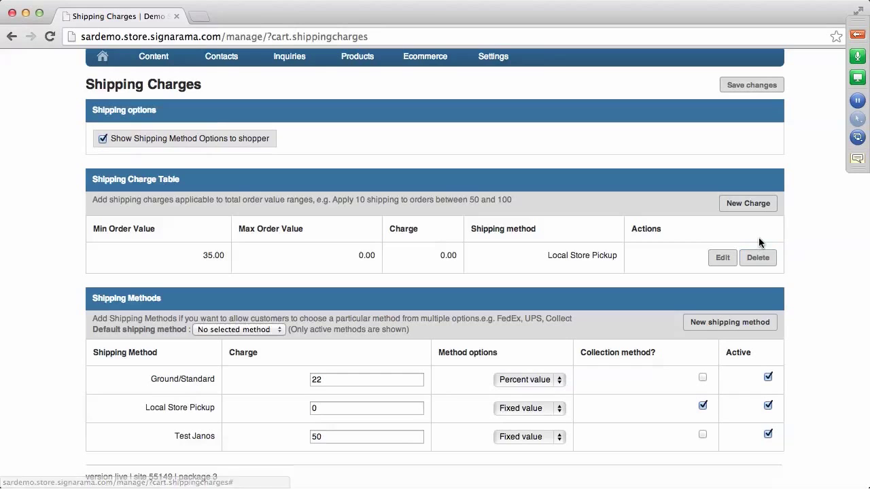
{"action": "left_click", "coordinate": [748, 204]}
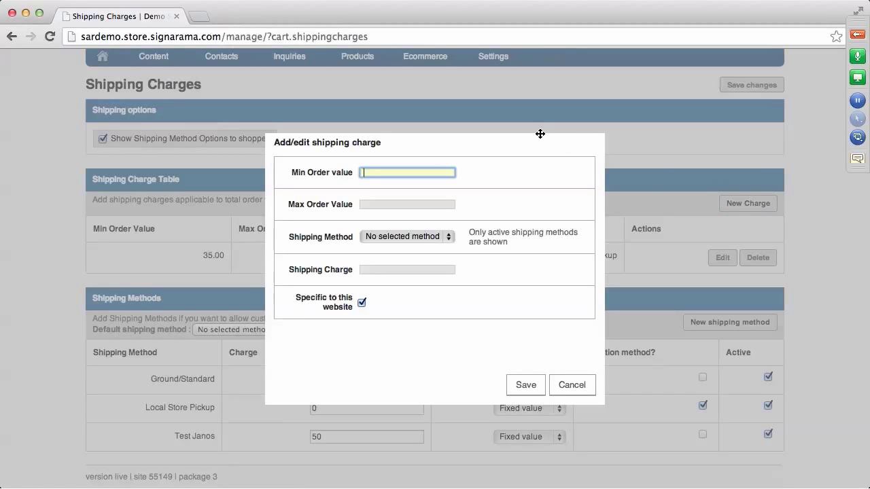
Step: Enter a shipping charge of Min 100, Max 0, Ground/Standard at 20.00, and save it
{"action": "type", "text": "100"}
{"action": "left_click", "coordinate": [389, 205]}
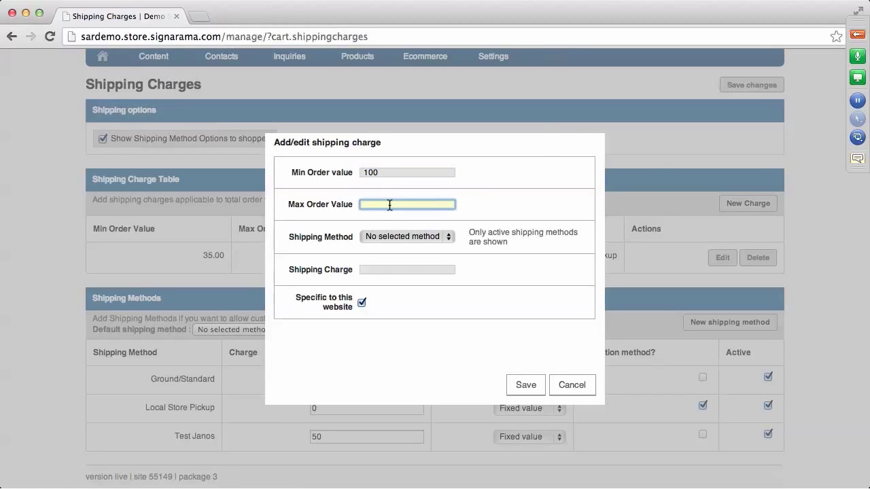
{"action": "type", "text": "0"}
{"action": "left_click", "coordinate": [449, 238]}
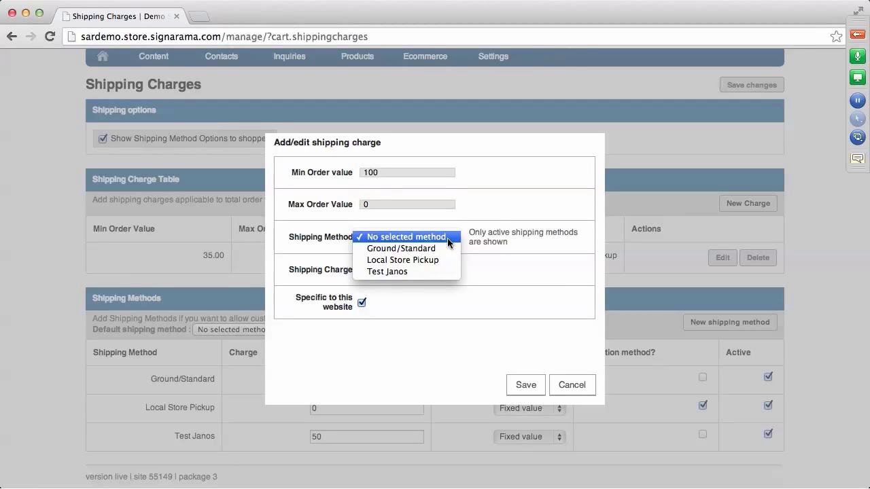
{"action": "left_click", "coordinate": [411, 248]}
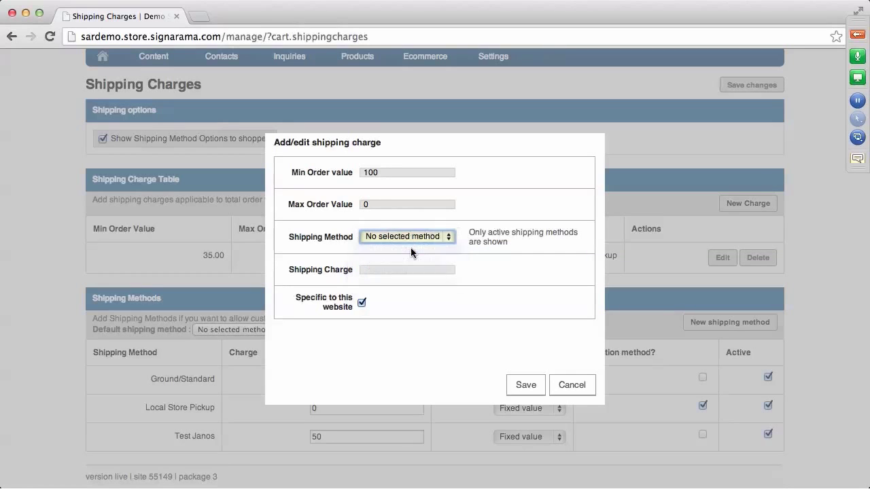
{"action": "left_click", "coordinate": [382, 271]}
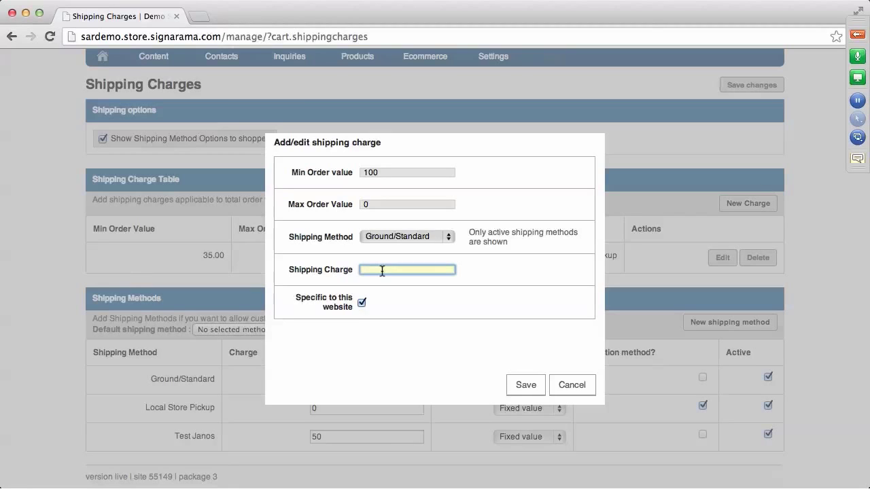
{"action": "type", "text": "20.00"}
{"action": "left_click", "coordinate": [525, 385]}
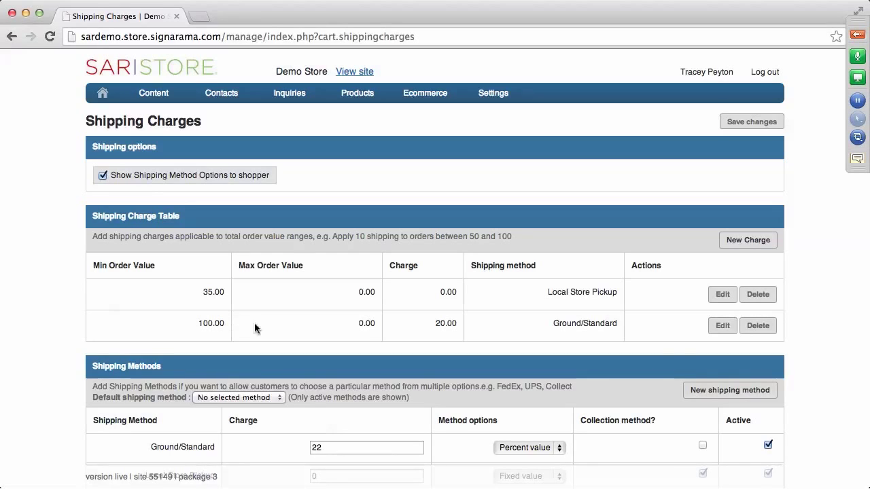
Step: Scroll down to review the saved 20.00 Ground/Standard charge for orders from 100.00
{"action": "scroll", "coordinate": [825, 361], "scroll_direction": "down", "scroll_amount": 2}
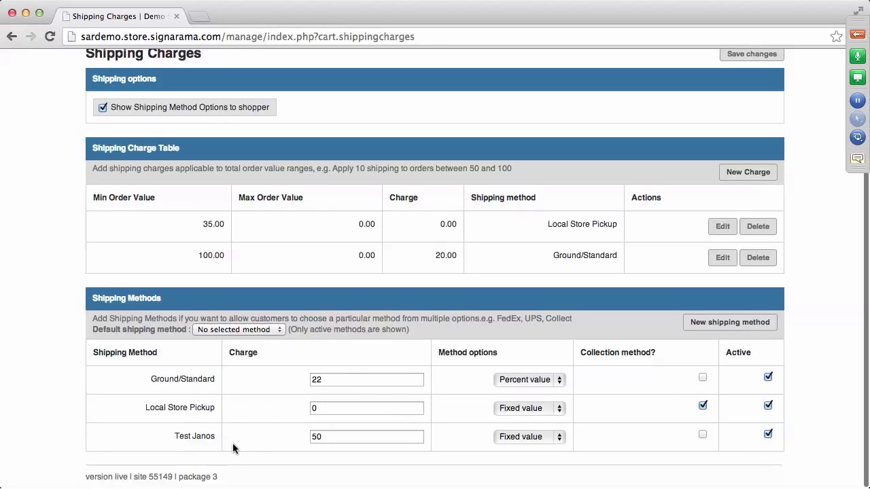
Step: Add a shipping method named 'Fed Ex 2 day' with a fixed-value 100.00 charge and save it
{"action": "left_click", "coordinate": [731, 328]}
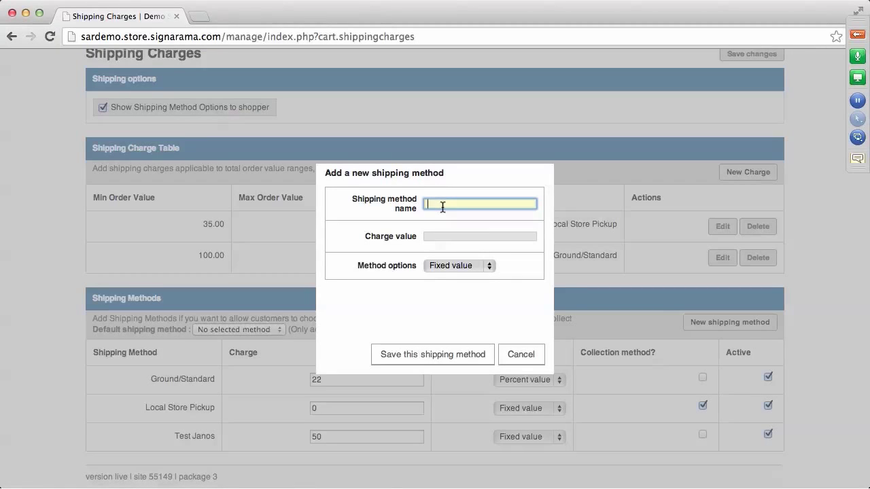
{"action": "type", "text": "Fed Ex 2 day"}
{"action": "left_click", "coordinate": [438, 235]}
{"action": "type", "text": "100.00"}
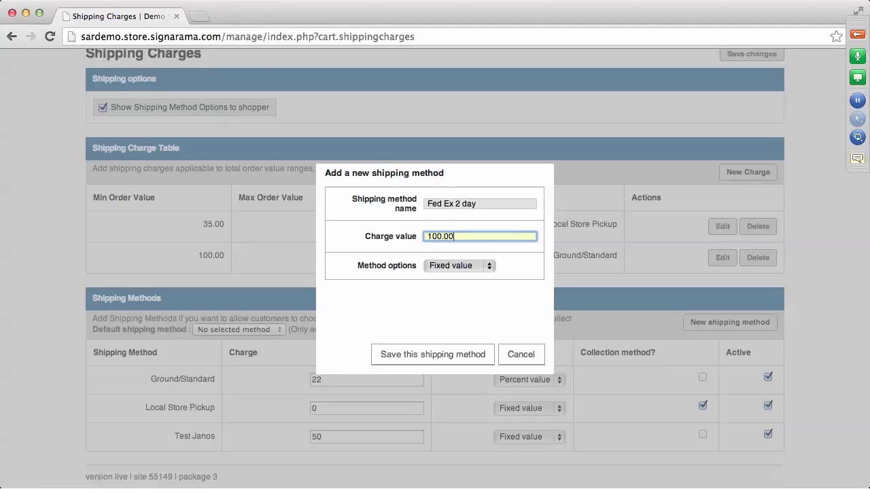
{"action": "left_click", "coordinate": [488, 268]}
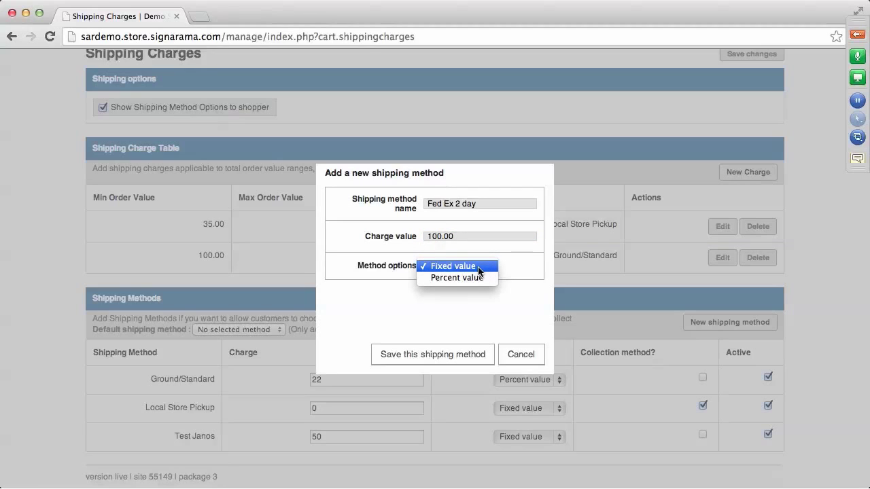
{"action": "left_click", "coordinate": [478, 268]}
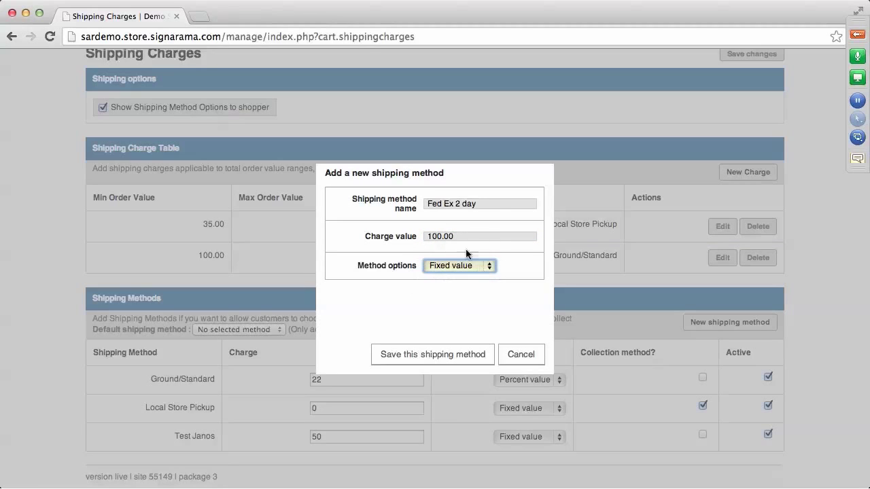
{"action": "left_click", "coordinate": [430, 359]}
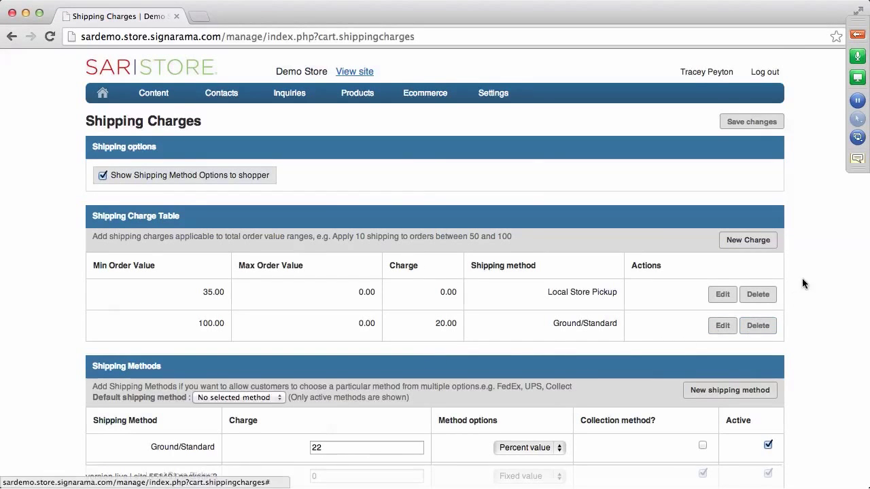
Step: Scroll down to confirm Fed Ex 2 day is listed as active with a fixed 100 charge
{"action": "scroll", "coordinate": [811, 265], "scroll_direction": "down", "scroll_amount": 3}
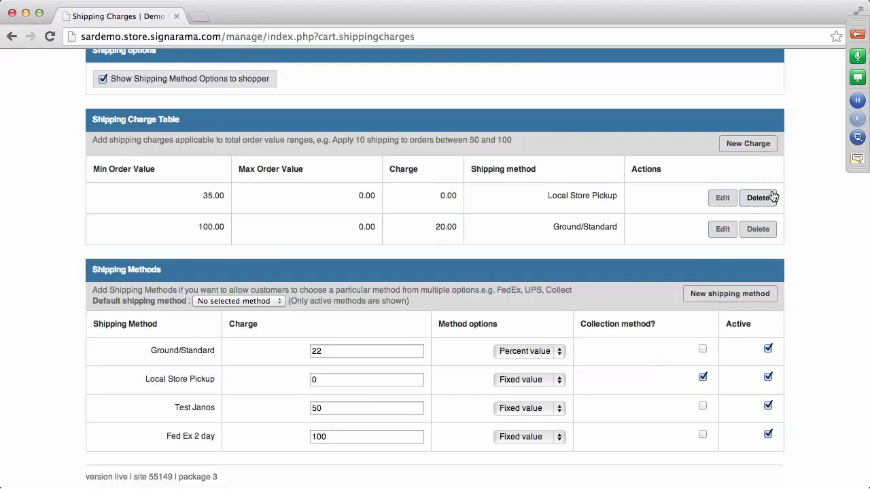
Step: Add a Fed Ex 2 day shipping charge of 100 for Min 100, Max 0 orders
{"action": "left_click", "coordinate": [754, 146]}
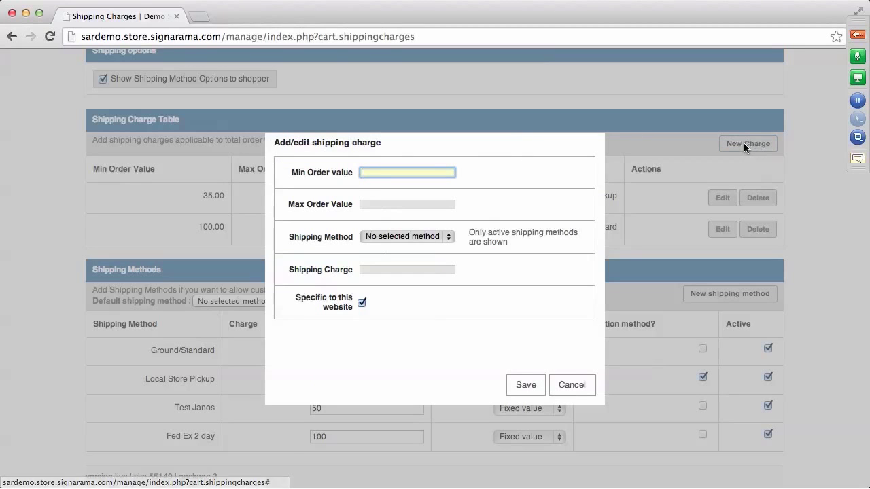
{"action": "type", "text": "100"}
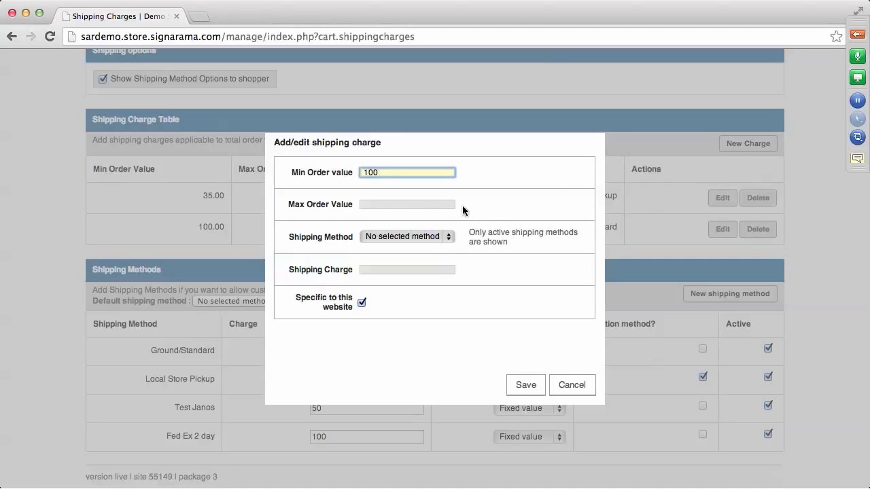
{"action": "left_click", "coordinate": [419, 206]}
{"action": "type", "text": "0"}
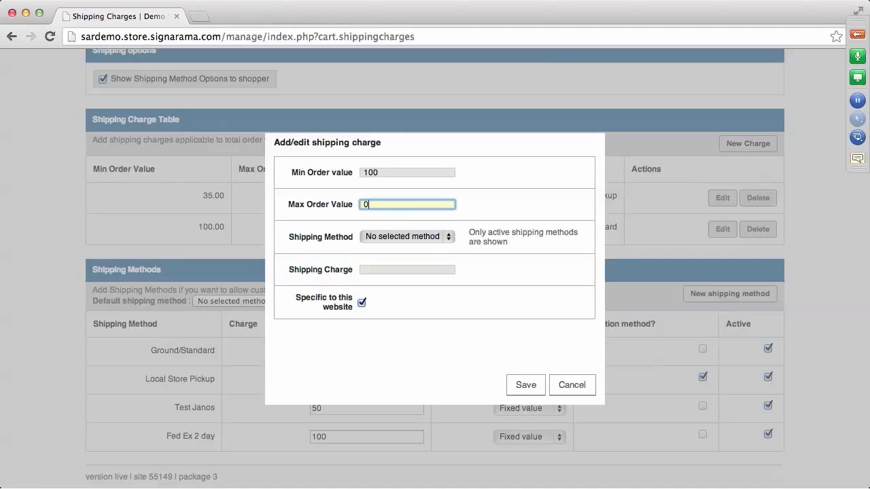
{"action": "left_click", "coordinate": [446, 238]}
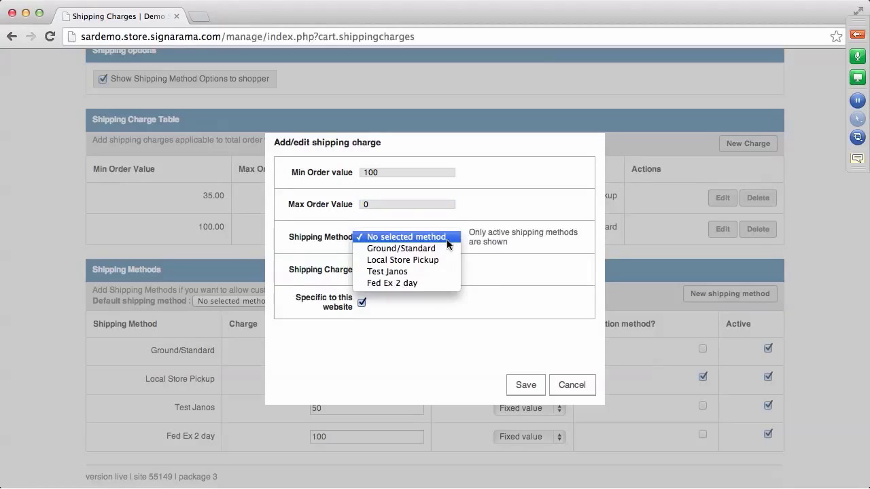
{"action": "left_click", "coordinate": [412, 282]}
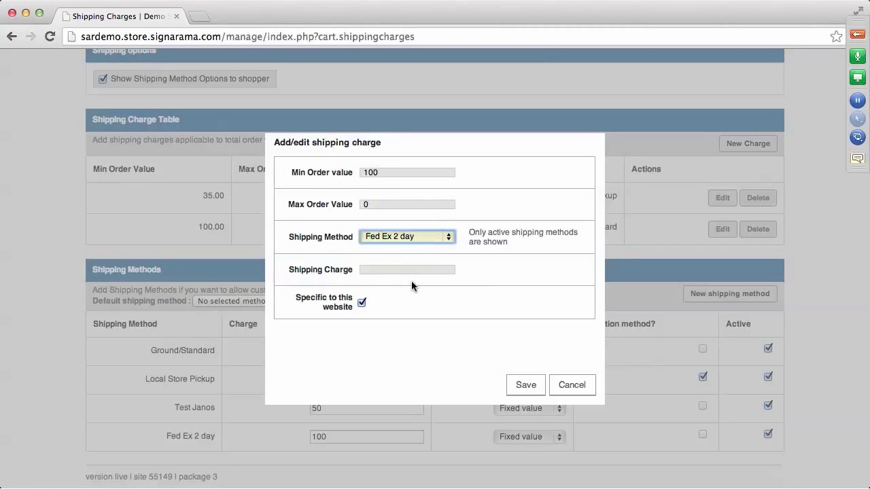
{"action": "left_click", "coordinate": [388, 270]}
{"action": "type", "text": "100"}
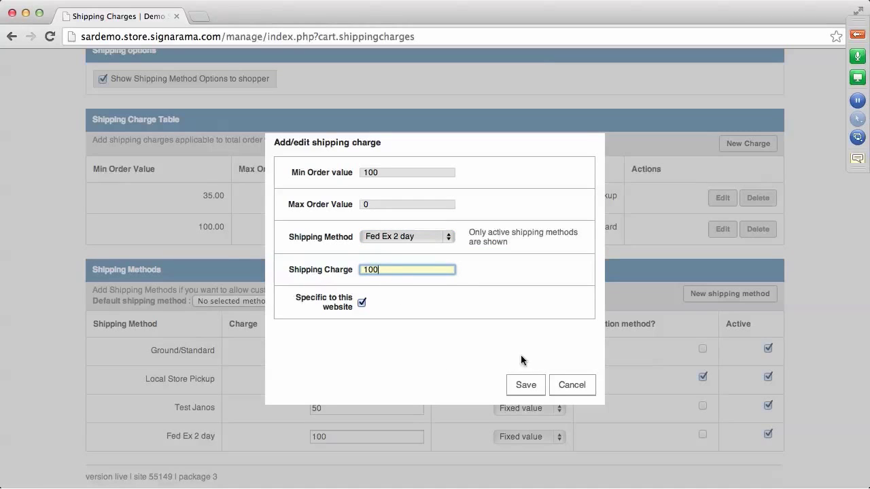
{"action": "left_click", "coordinate": [524, 385]}
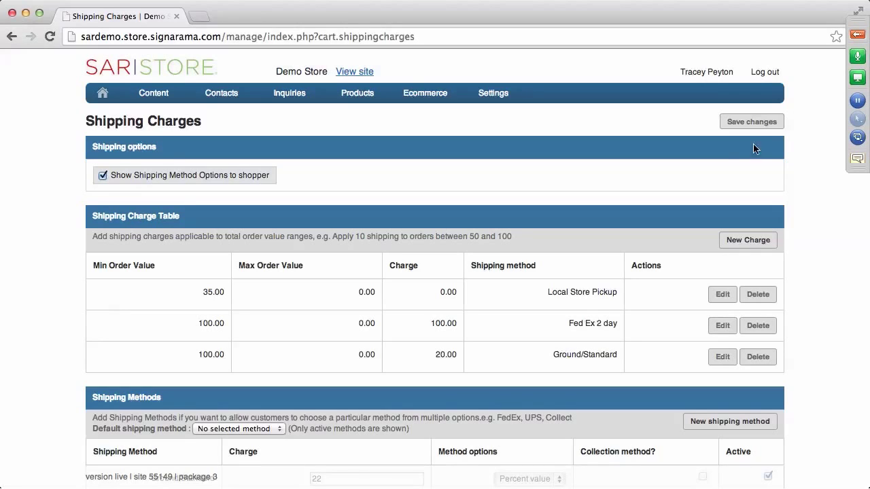
Step: Save the Shipping Charges page with its Local Store Pickup, Fed Ex 2 day and Ground/Standard charges
{"action": "scroll", "coordinate": [809, 170], "scroll_direction": "down", "scroll_amount": 4}
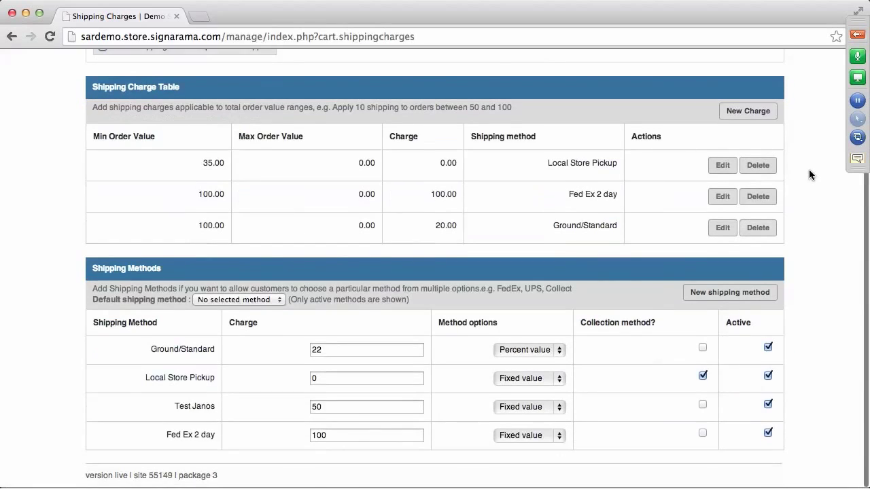
{"action": "scroll", "coordinate": [809, 175], "scroll_direction": "up", "scroll_amount": 3}
{"action": "left_click", "coordinate": [756, 83]}
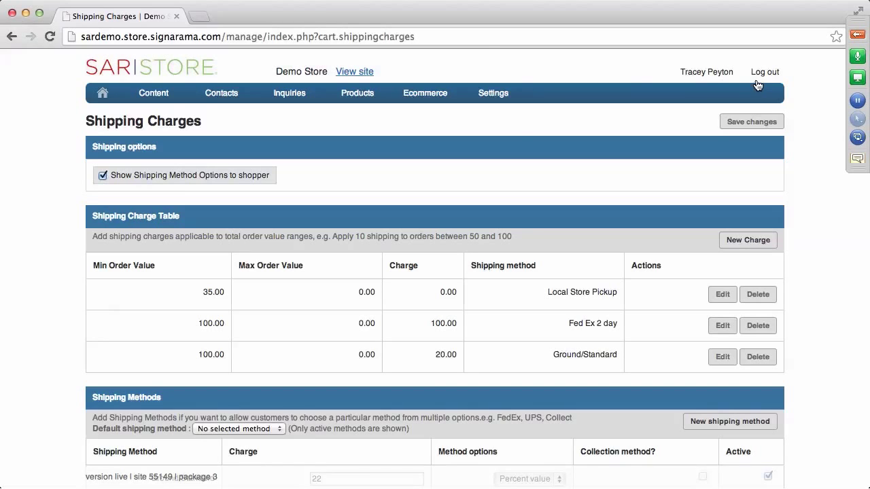
{"action": "mouse_move", "coordinate": [429, 93]}
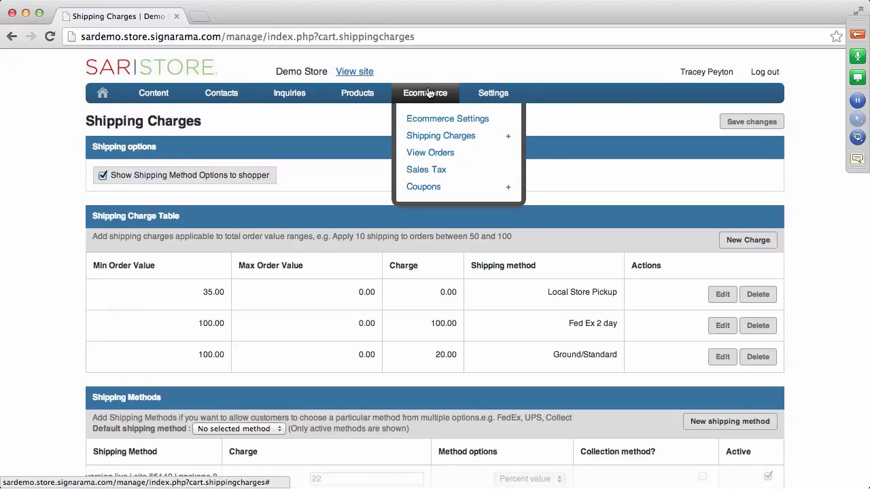
Step: Open the Sales Tax page to view the applicable states California, Connecticut and Florida
{"action": "left_click", "coordinate": [435, 170]}
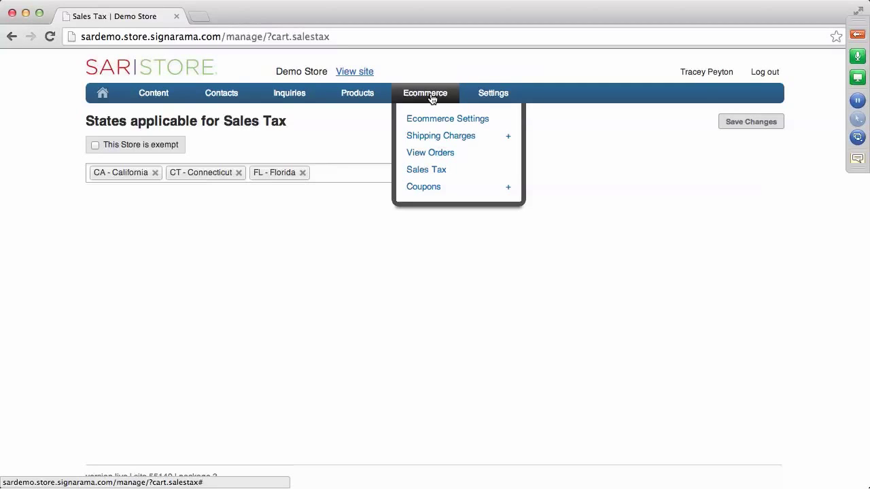
Step: Open the Orders page listing the store's 563 orders
{"action": "left_click", "coordinate": [438, 159]}
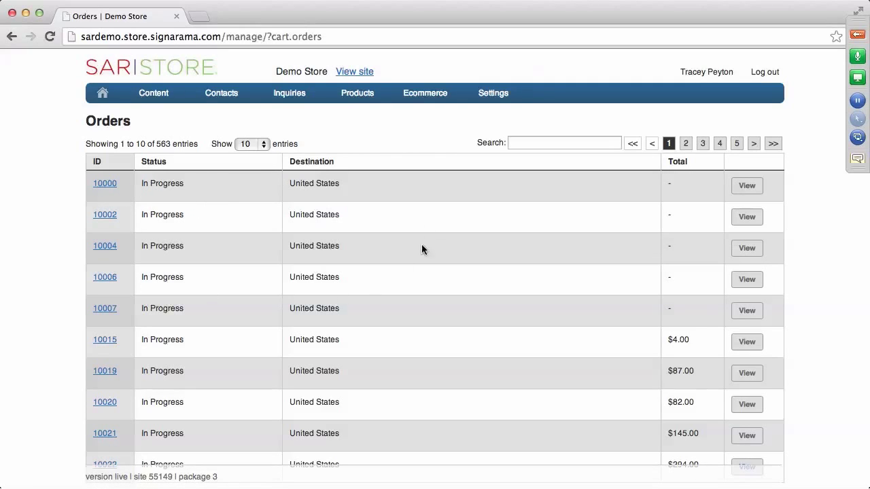
Step: Scroll through the first ten of 563 orders and open order 10022
{"action": "scroll", "coordinate": [425, 211], "scroll_direction": "down", "scroll_amount": 2}
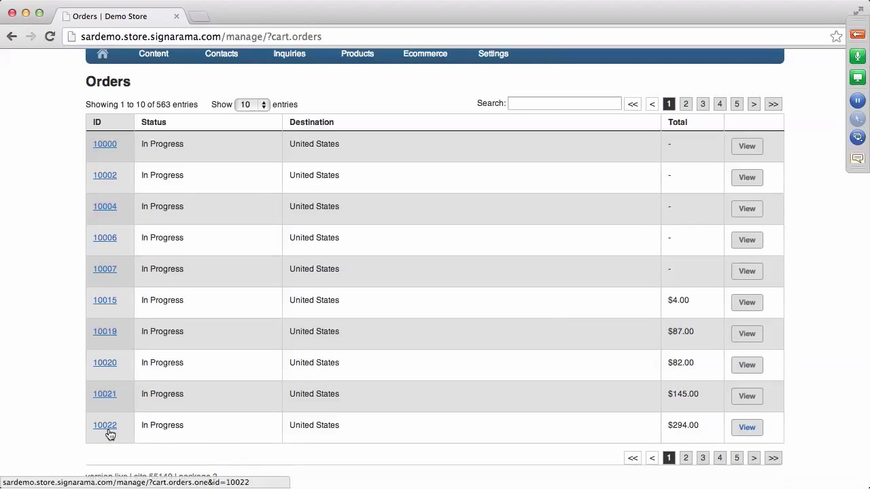
{"action": "left_click", "coordinate": [747, 428]}
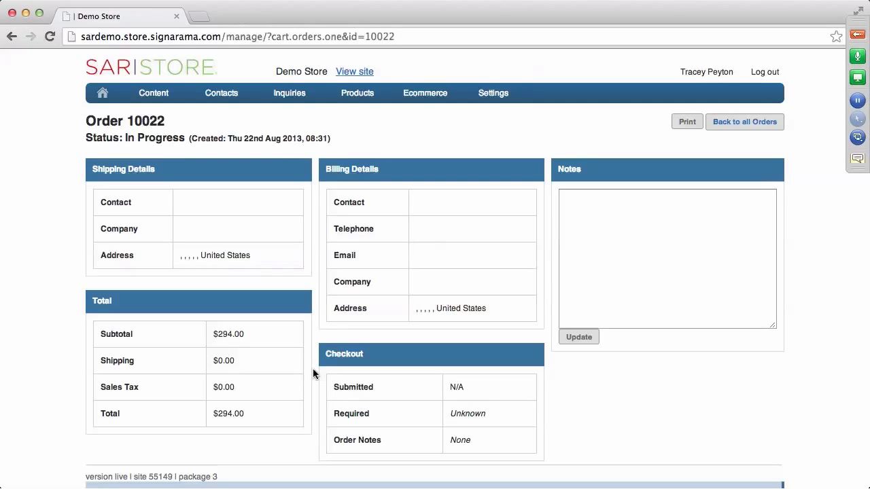
Step: Scroll through order 10022 to its Mesh Banner, Standard Banner and Stock Photo Art Charge items
{"action": "scroll", "coordinate": [312, 368], "scroll_direction": "down", "scroll_amount": 3}
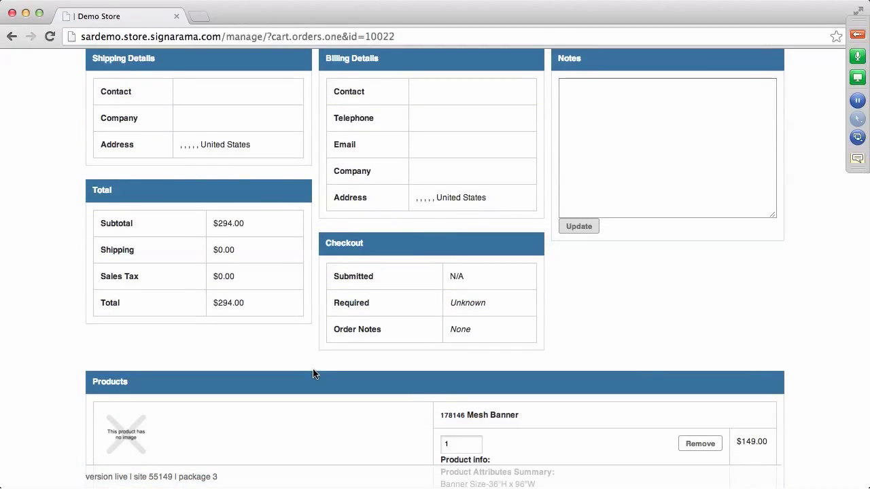
{"action": "scroll", "coordinate": [314, 373], "scroll_direction": "down", "scroll_amount": 3}
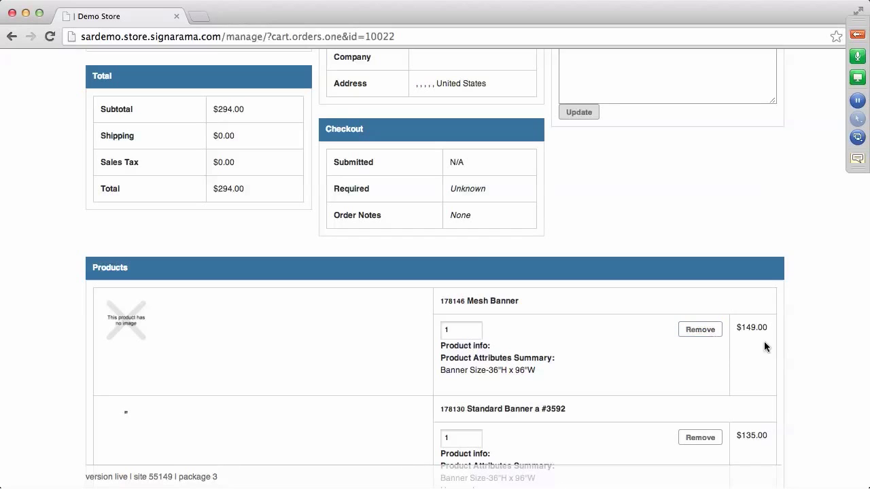
{"action": "scroll", "coordinate": [741, 345], "scroll_direction": "down", "scroll_amount": 4}
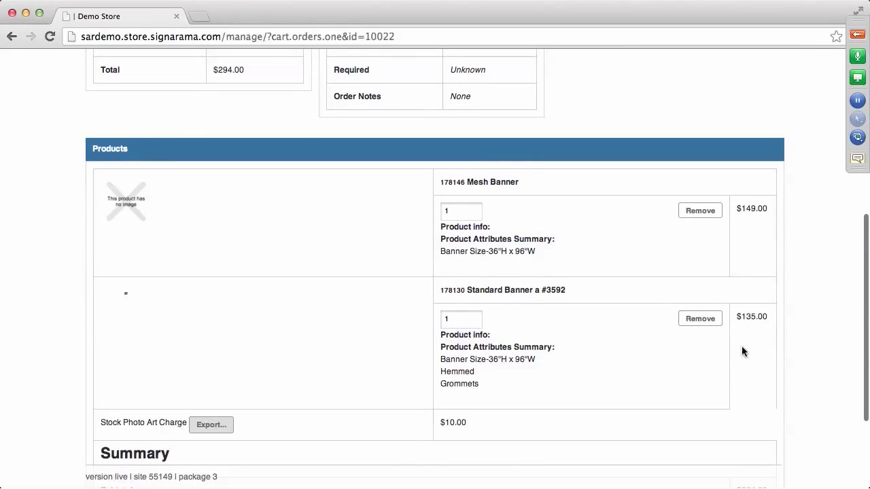
{"action": "scroll", "coordinate": [741, 351], "scroll_direction": "down", "scroll_amount": 2}
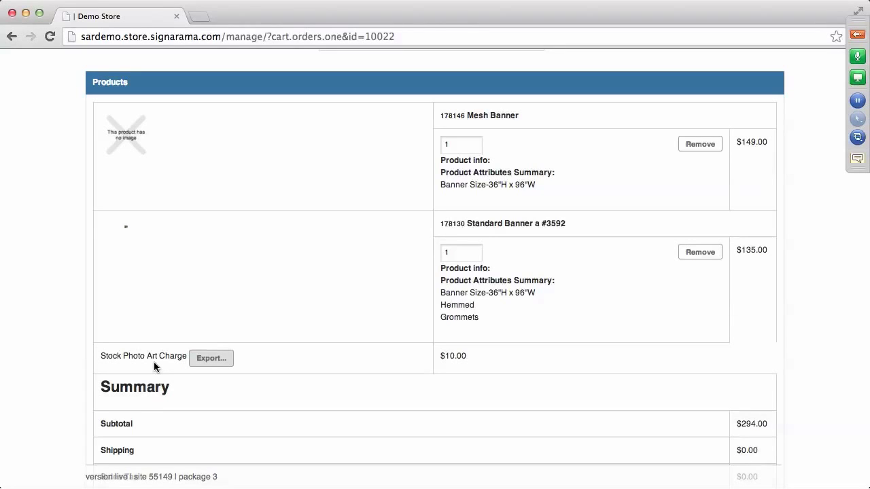
{"action": "left_click", "coordinate": [211, 364]}
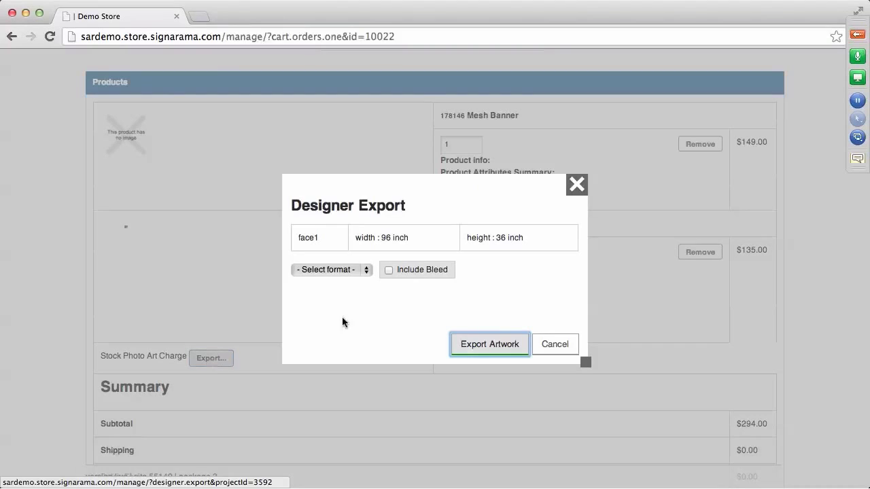
Step: Export the 96 x 36 inch banner artwork as a JPEG, 3592_face1.jpg, then close the export window
{"action": "left_click", "coordinate": [475, 344]}
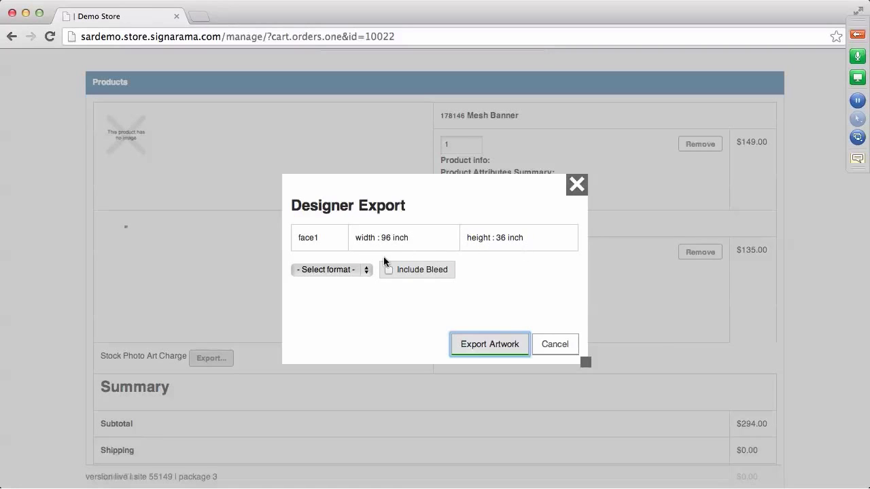
{"action": "left_click", "coordinate": [365, 271]}
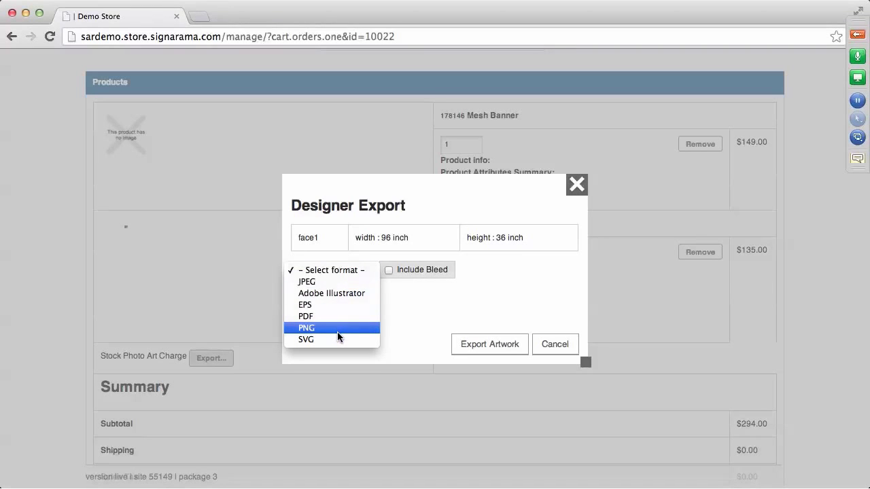
{"action": "left_click", "coordinate": [325, 282]}
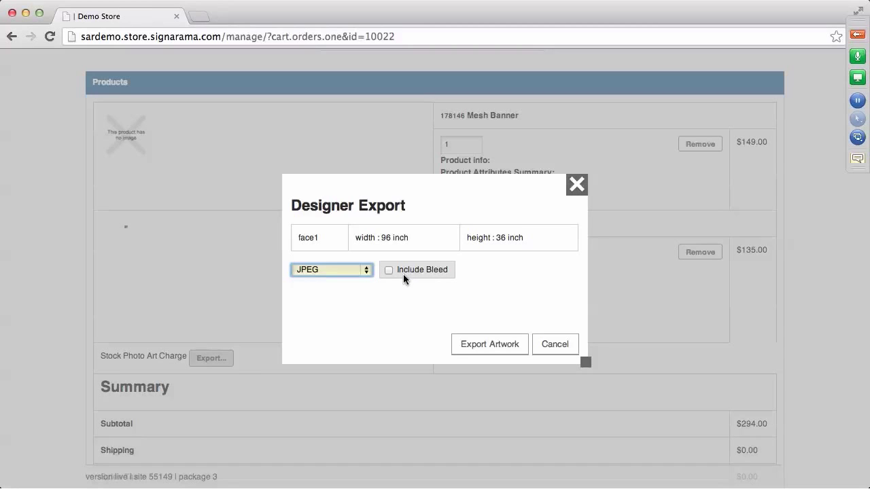
{"action": "left_click", "coordinate": [504, 348]}
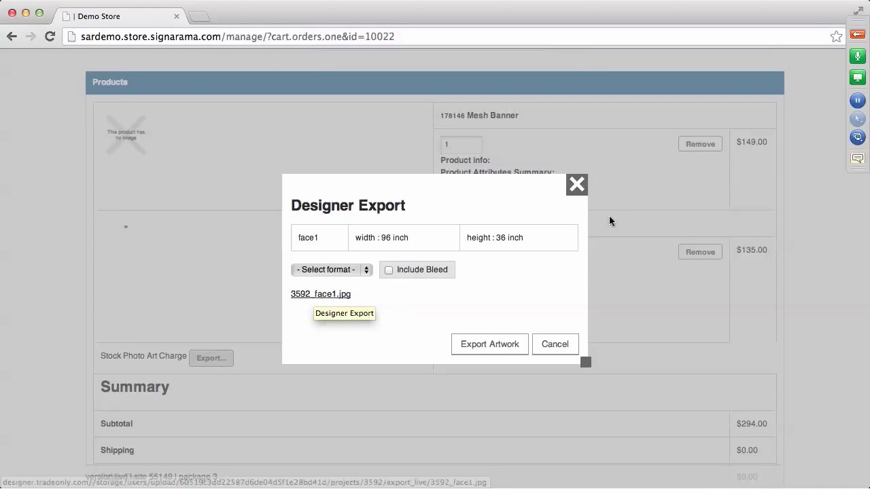
{"action": "left_click", "coordinate": [575, 185]}
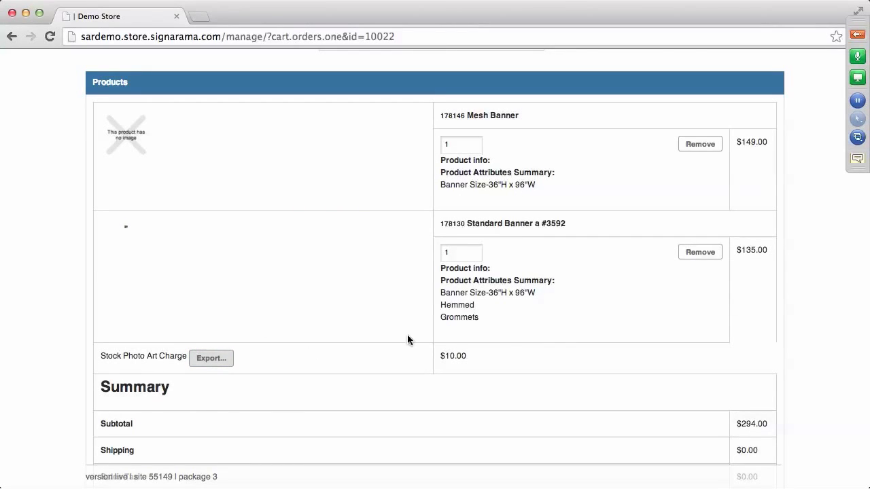
Step: Review order 10022's summary and return to the full Orders list
{"action": "scroll", "coordinate": [807, 336], "scroll_direction": "down", "scroll_amount": 3}
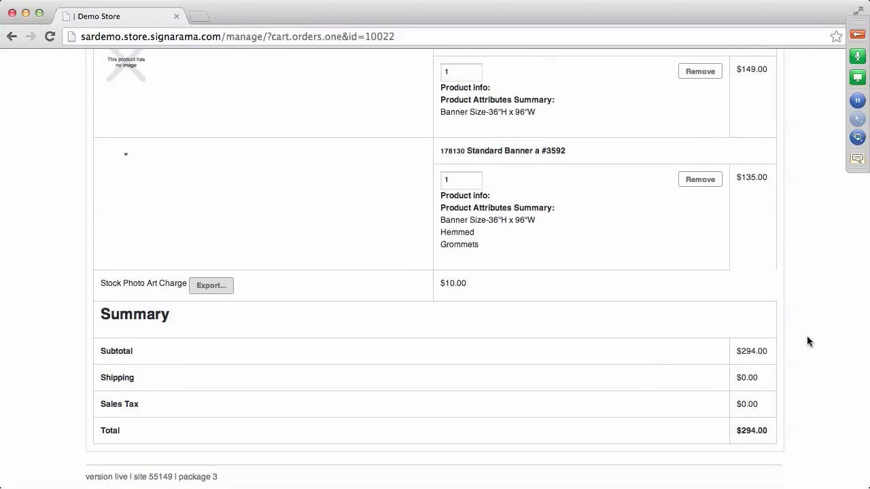
{"action": "scroll", "coordinate": [807, 341], "scroll_direction": "up", "scroll_amount": 10}
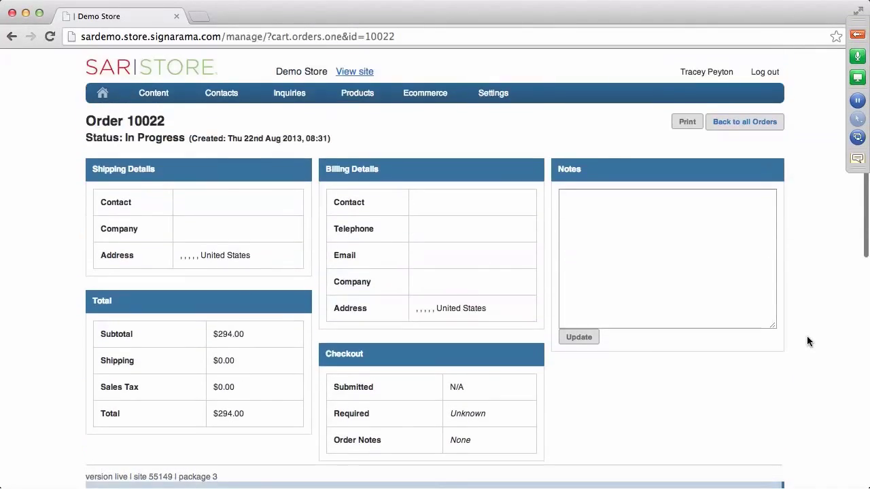
{"action": "left_click", "coordinate": [736, 125]}
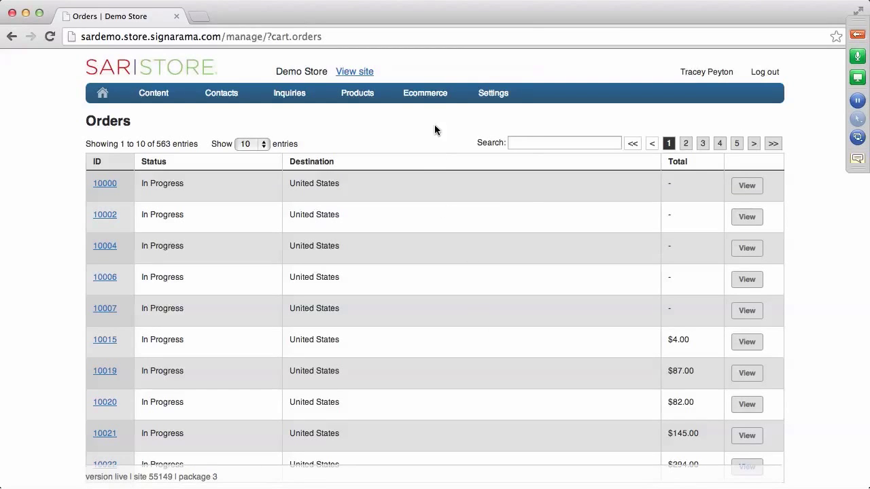
Step: Open the Inquiries page showing the first 10 of 71 customer inquiries
{"action": "mouse_move", "coordinate": [428, 95]}
{"action": "mouse_move", "coordinate": [297, 96]}
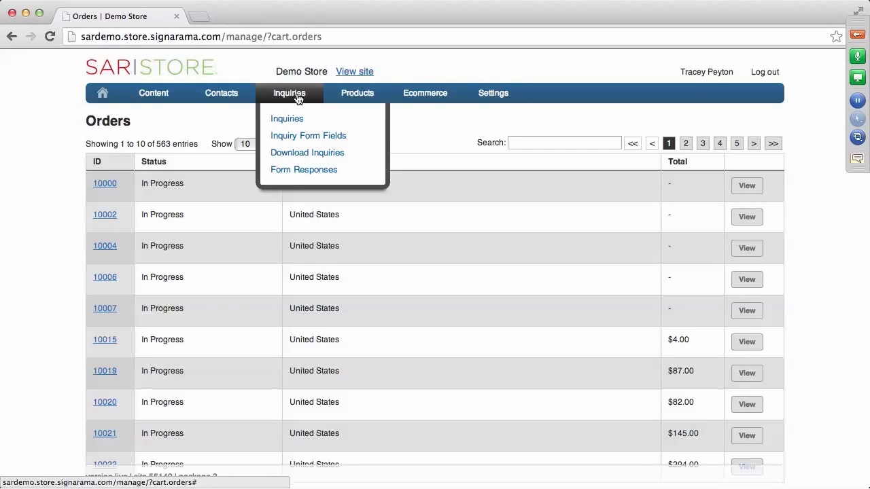
{"action": "left_click", "coordinate": [294, 123]}
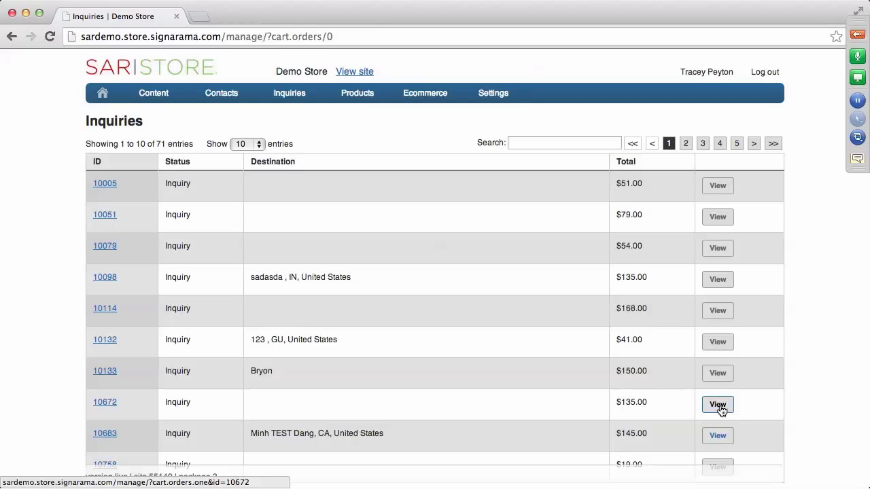
Step: Open Form Responses, showing the first 10 of 120 submissions like Upload Art Form
{"action": "mouse_move", "coordinate": [300, 95]}
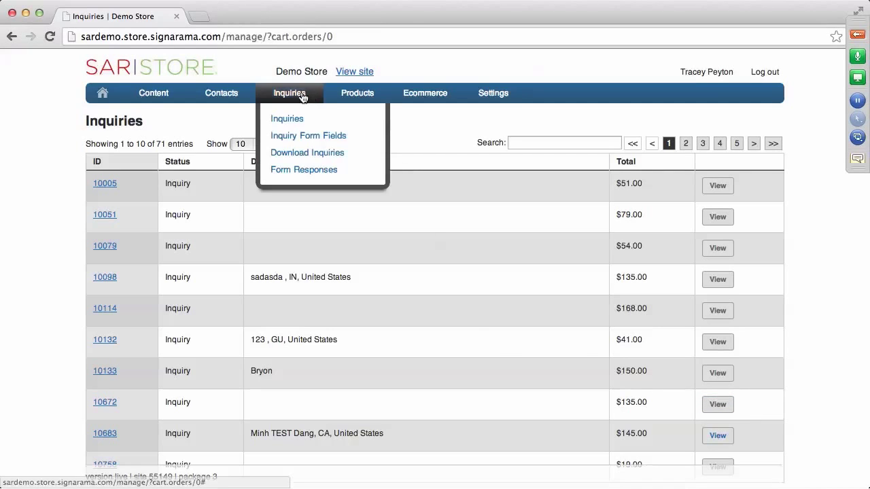
{"action": "left_click", "coordinate": [287, 173]}
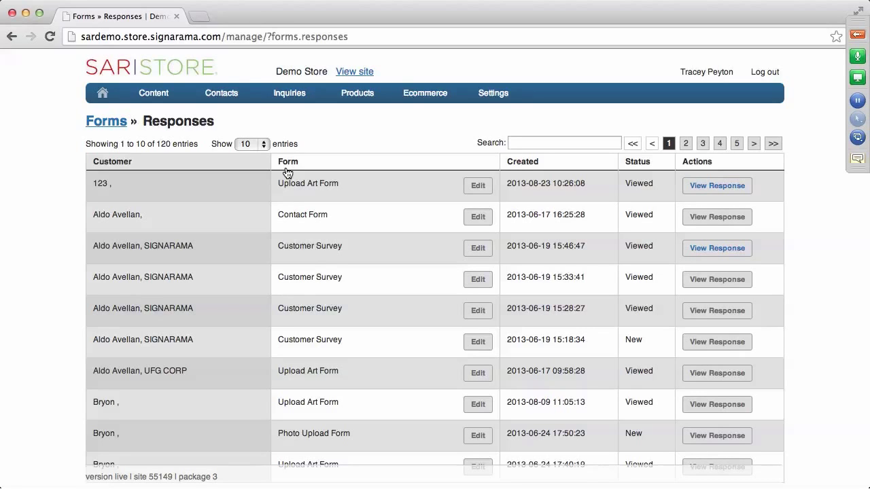
Step: View the first response: an Upload Artwork submission with one uploaded JPG file
{"action": "mouse_move", "coordinate": [292, 98]}
{"action": "scroll", "coordinate": [428, 133], "scroll_direction": "down", "scroll_amount": 2}
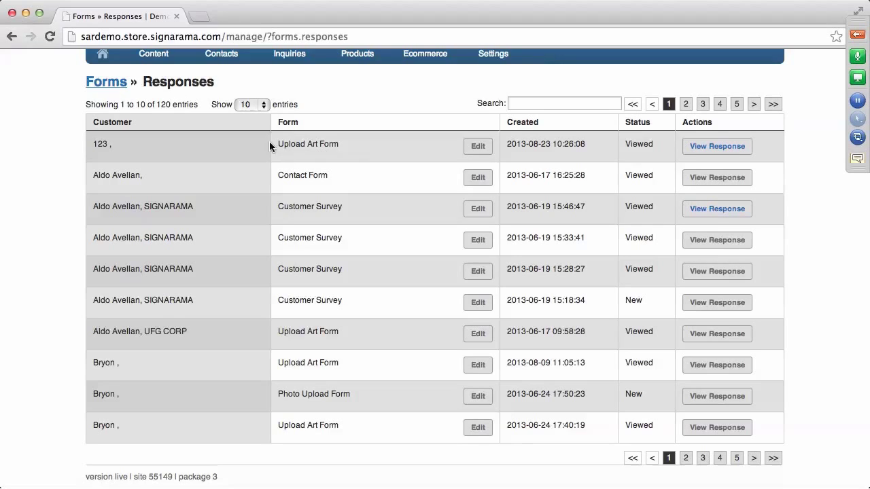
{"action": "left_click", "coordinate": [711, 149]}
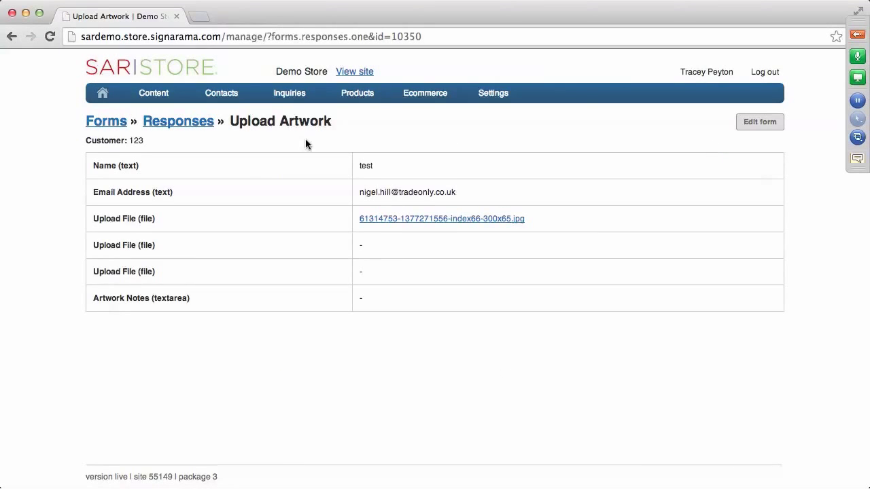
{"action": "left_click", "coordinate": [469, 219]}
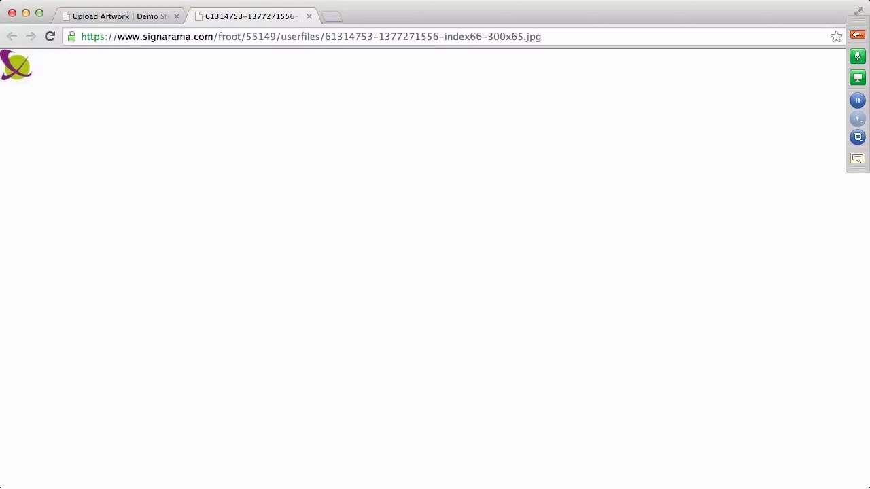
{"action": "left_click", "coordinate": [307, 19]}
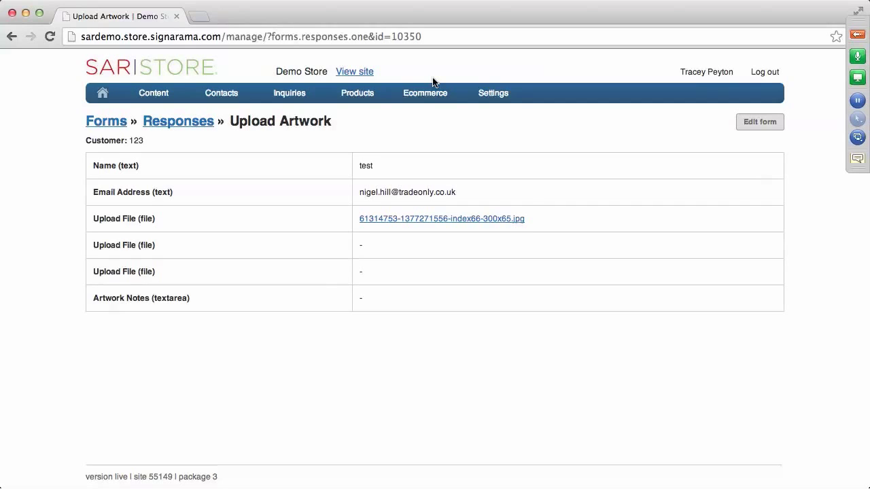
{"action": "mouse_move", "coordinate": [367, 93]}
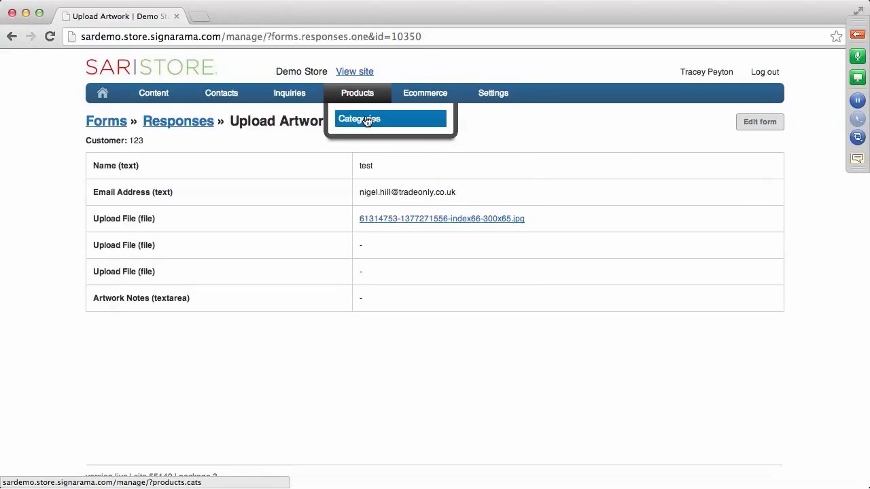
Step: Go to Products » Categories to list categories such as Awning & Fascia and Fabric Banners
{"action": "left_click", "coordinate": [367, 120]}
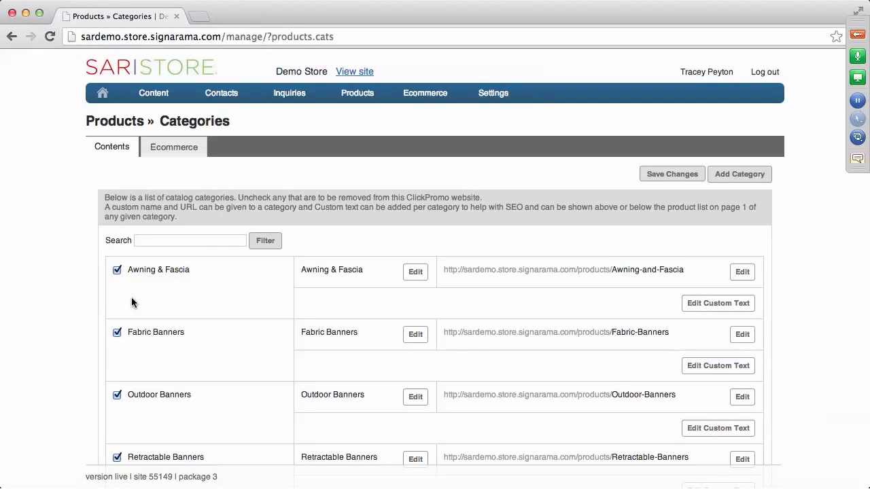
Step: On the Ecommerce tab, confirm every category is ticked for ordering, save, and view the site
{"action": "left_click", "coordinate": [180, 152]}
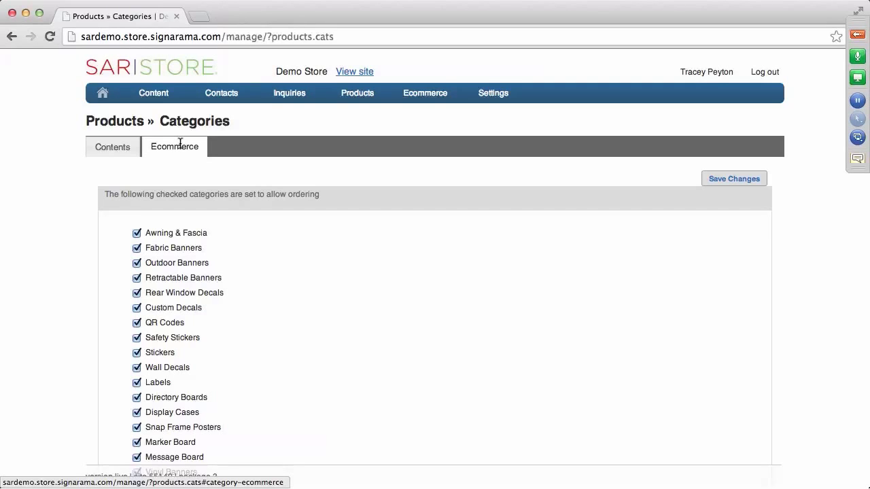
{"action": "scroll", "coordinate": [281, 254], "scroll_direction": "down", "scroll_amount": 5}
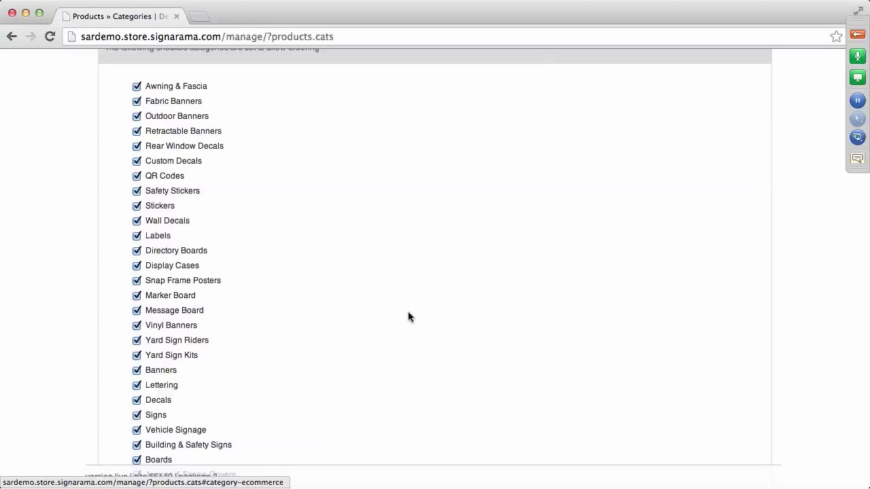
{"action": "scroll", "coordinate": [426, 307], "scroll_direction": "up", "scroll_amount": 4}
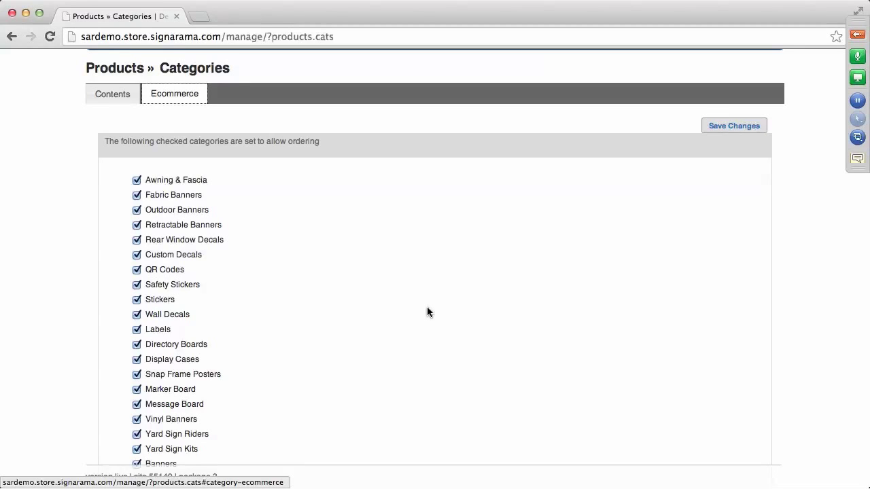
{"action": "left_click", "coordinate": [753, 129]}
{"action": "scroll", "coordinate": [543, 195], "scroll_direction": "up", "scroll_amount": 2}
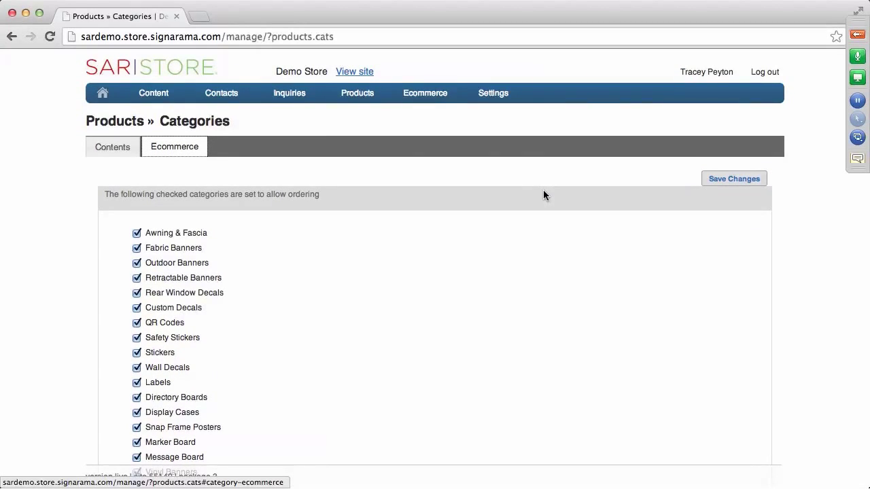
{"action": "left_click", "coordinate": [355, 71]}
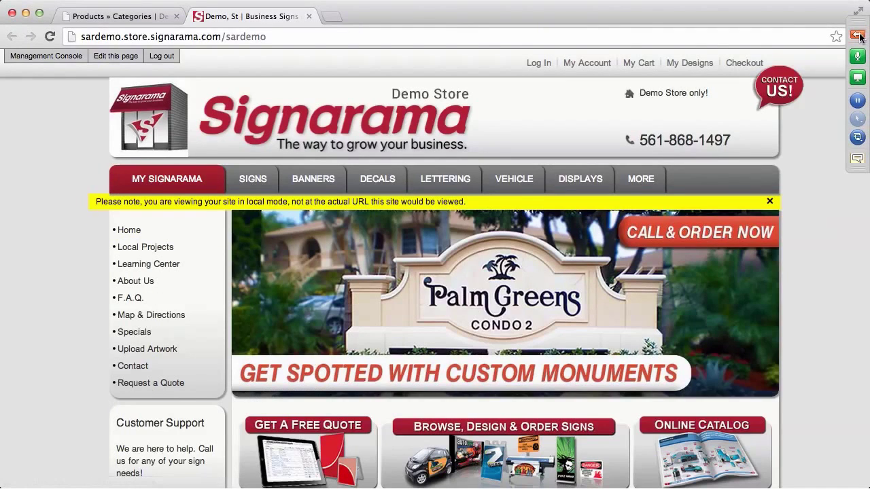
Step: Open the GoToWebinar panel, expand its Questions list, then return to Chrome
{"action": "left_click", "coordinate": [858, 36]}
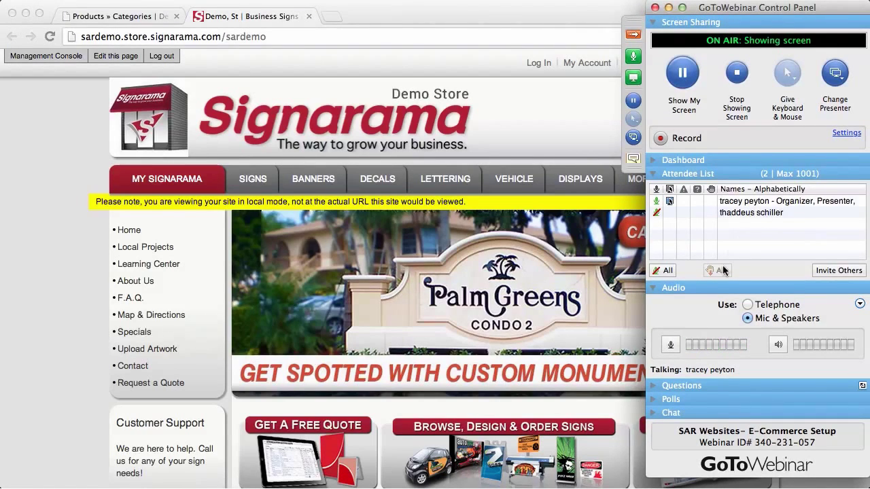
{"action": "left_click", "coordinate": [654, 386]}
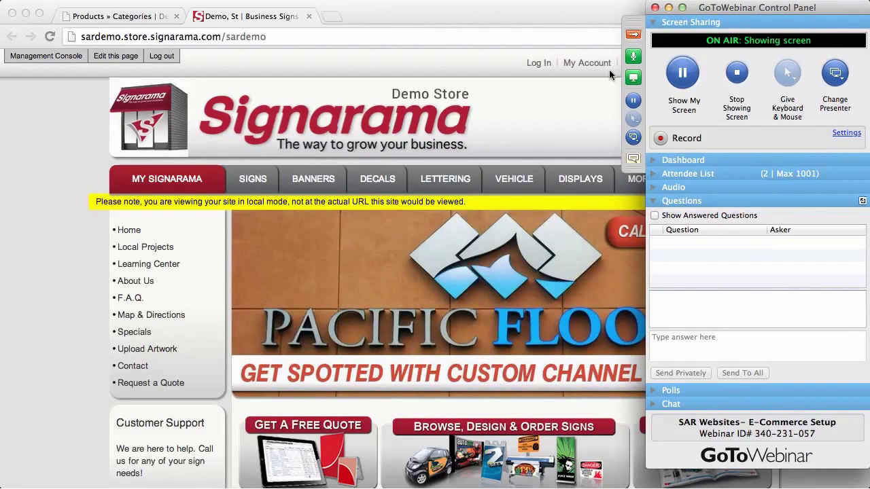
{"action": "left_click", "coordinate": [331, 21]}
{"action": "left_click", "coordinate": [331, 20]}
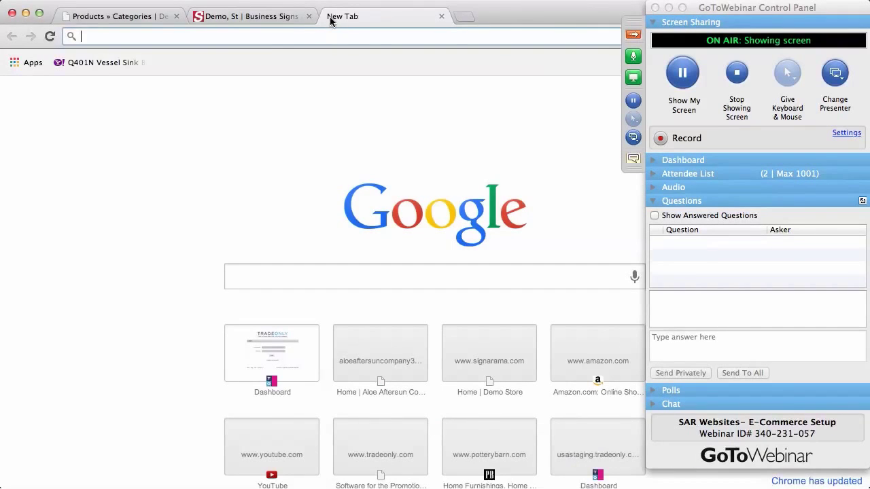
{"action": "type", "text": "www"}
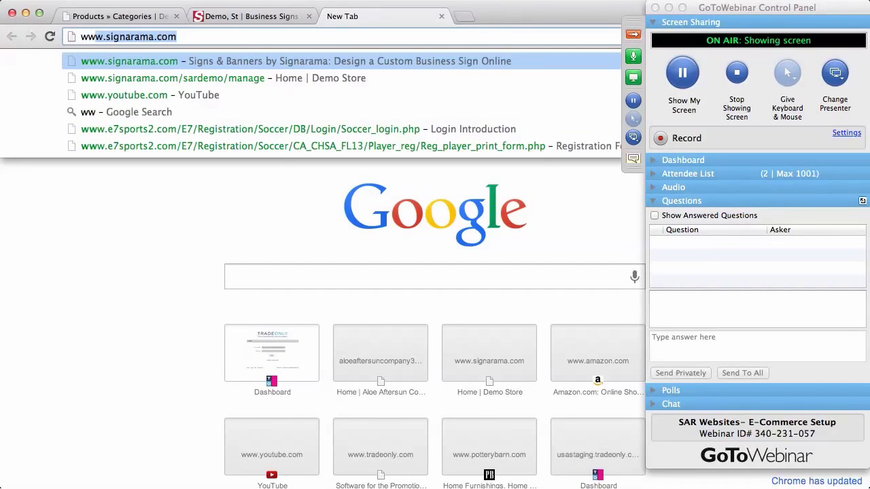
{"action": "type", "text": ".sig"}
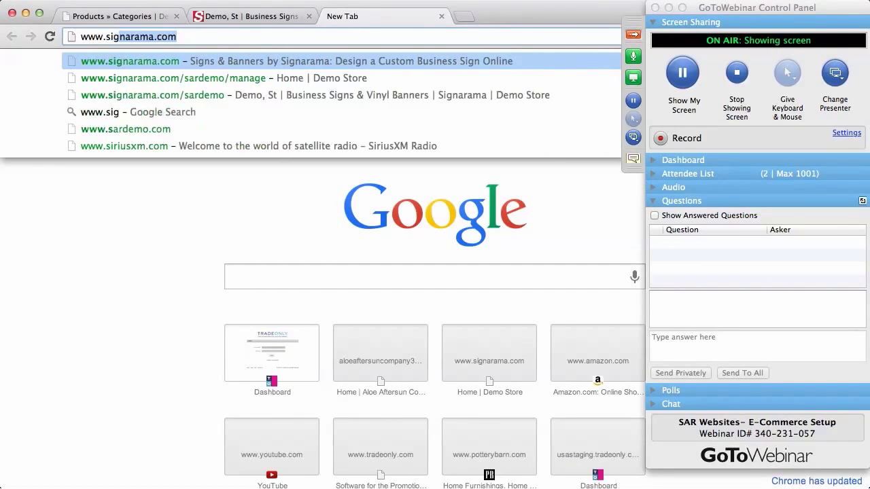
{"action": "type", "text": "narama.com/websites"}
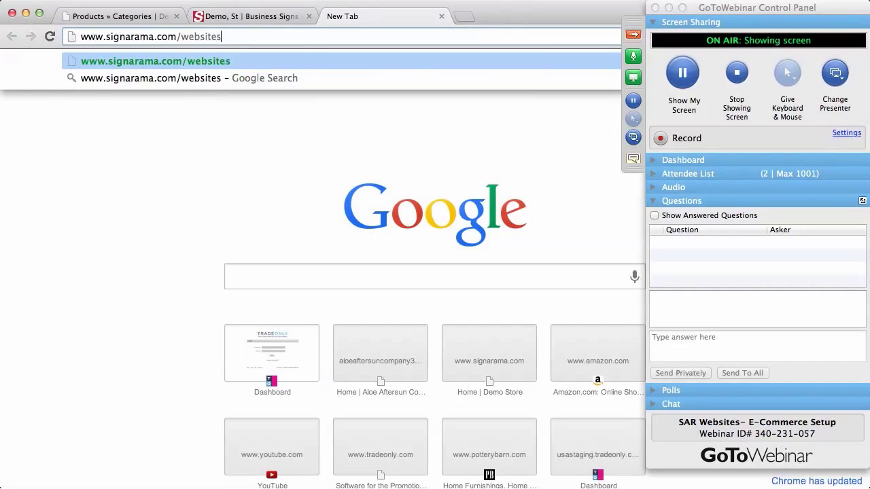
{"action": "key", "text": "Return"}
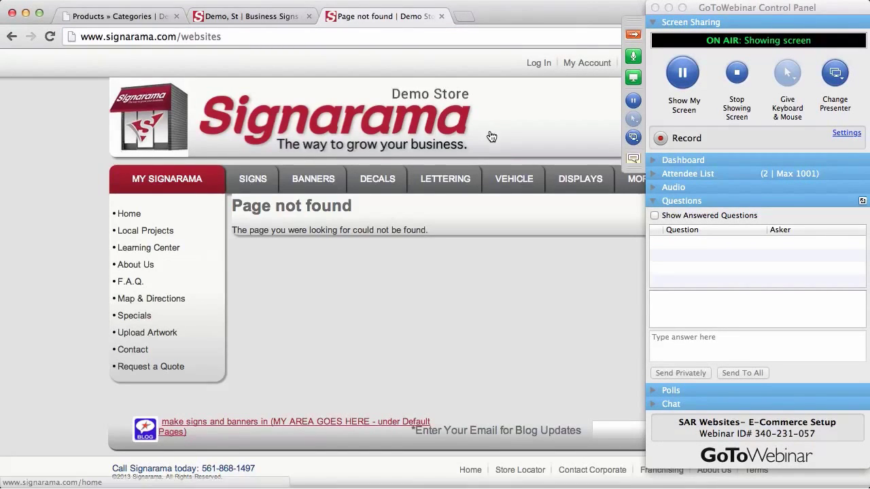
{"action": "left_click", "coordinate": [227, 36]}
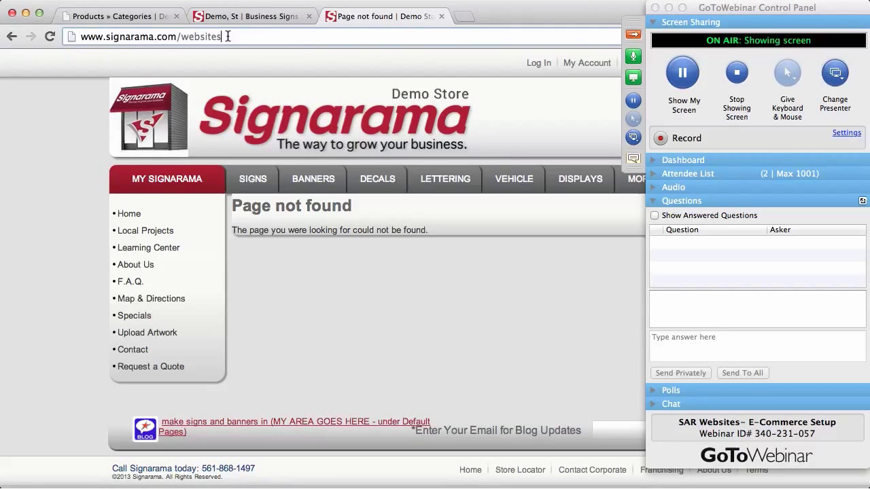
{"action": "left_click", "coordinate": [227, 36]}
{"action": "key", "text": "BackSpace"}
{"action": "key", "text": "Return"}
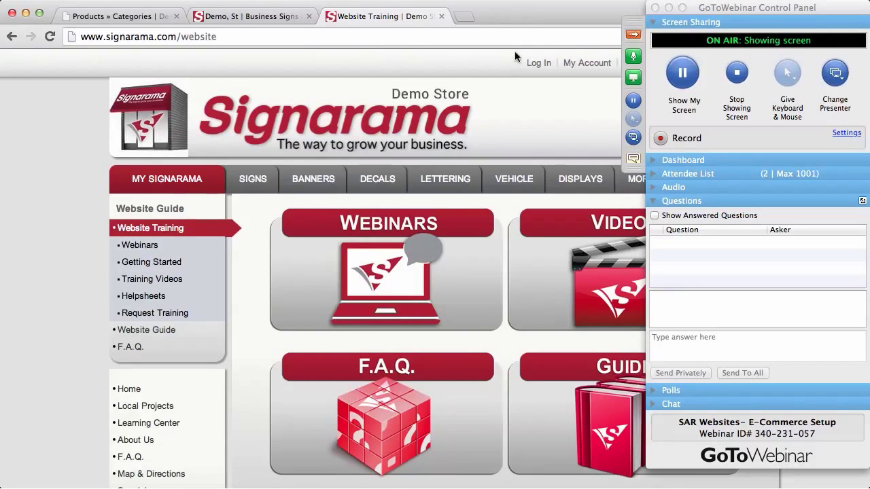
{"action": "left_click", "coordinate": [633, 34]}
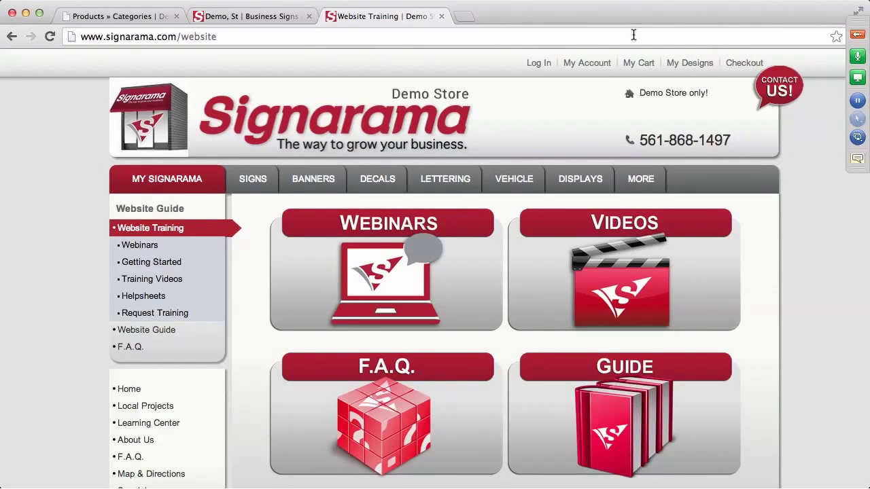